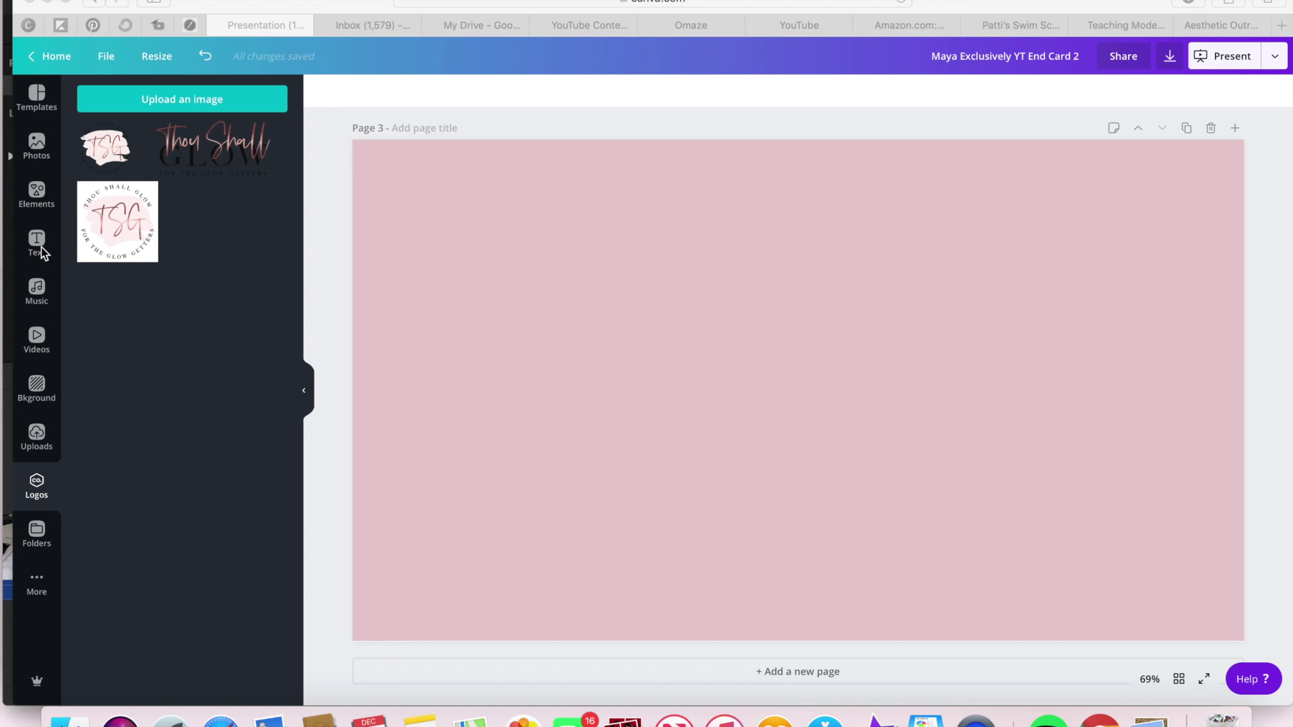
Add a grey circle from Shapes, shrink it, and move it to the page's upper right.
left_click(39, 200)
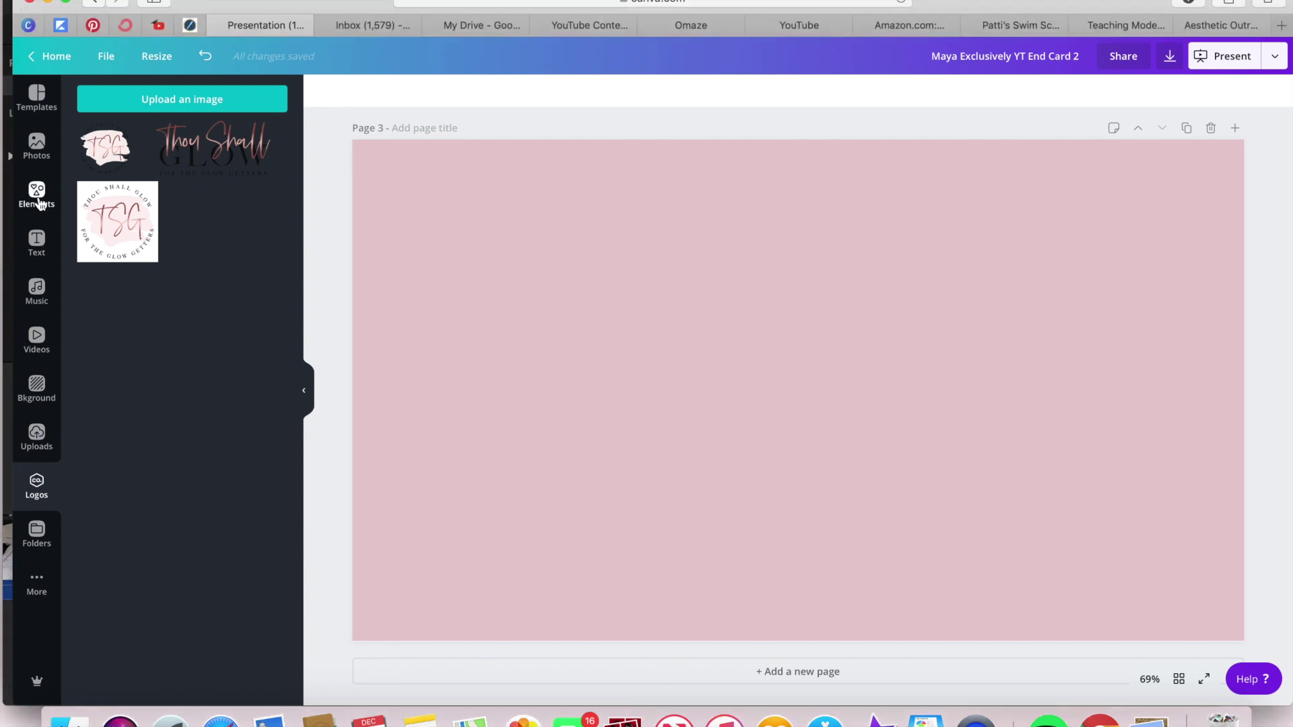
left_click(39, 202)
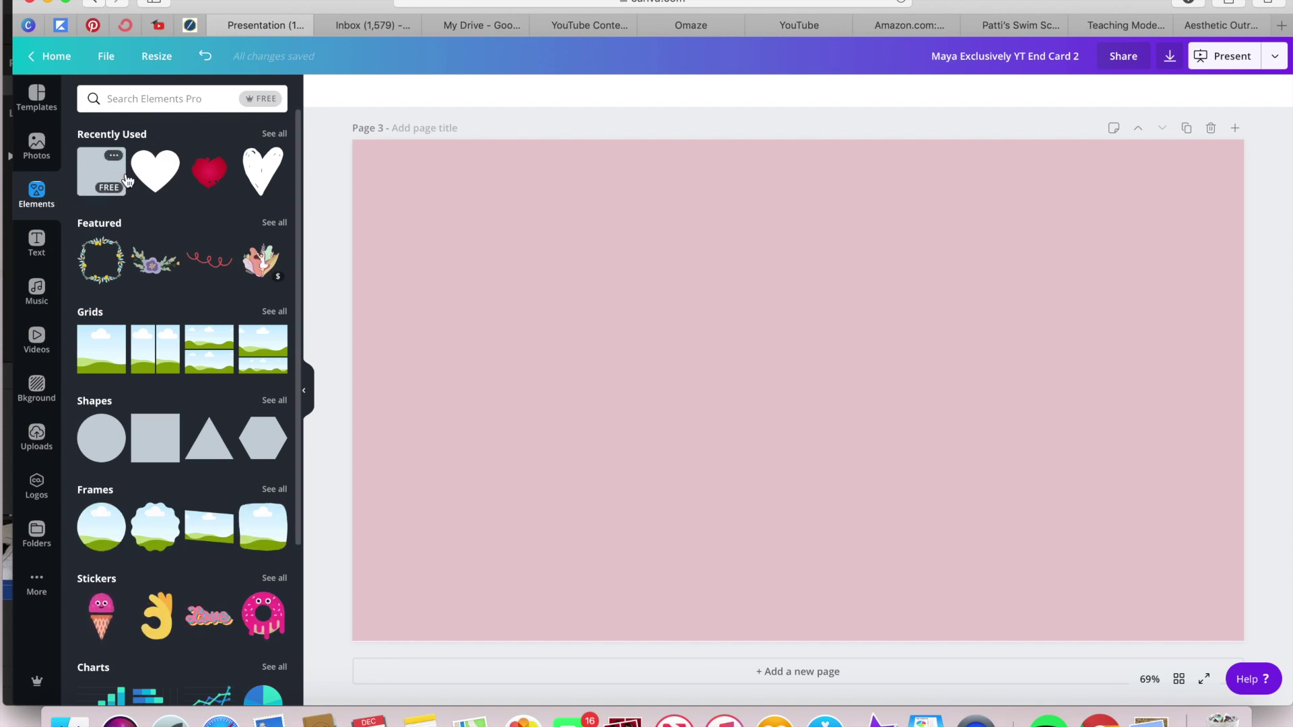
left_click(101, 438)
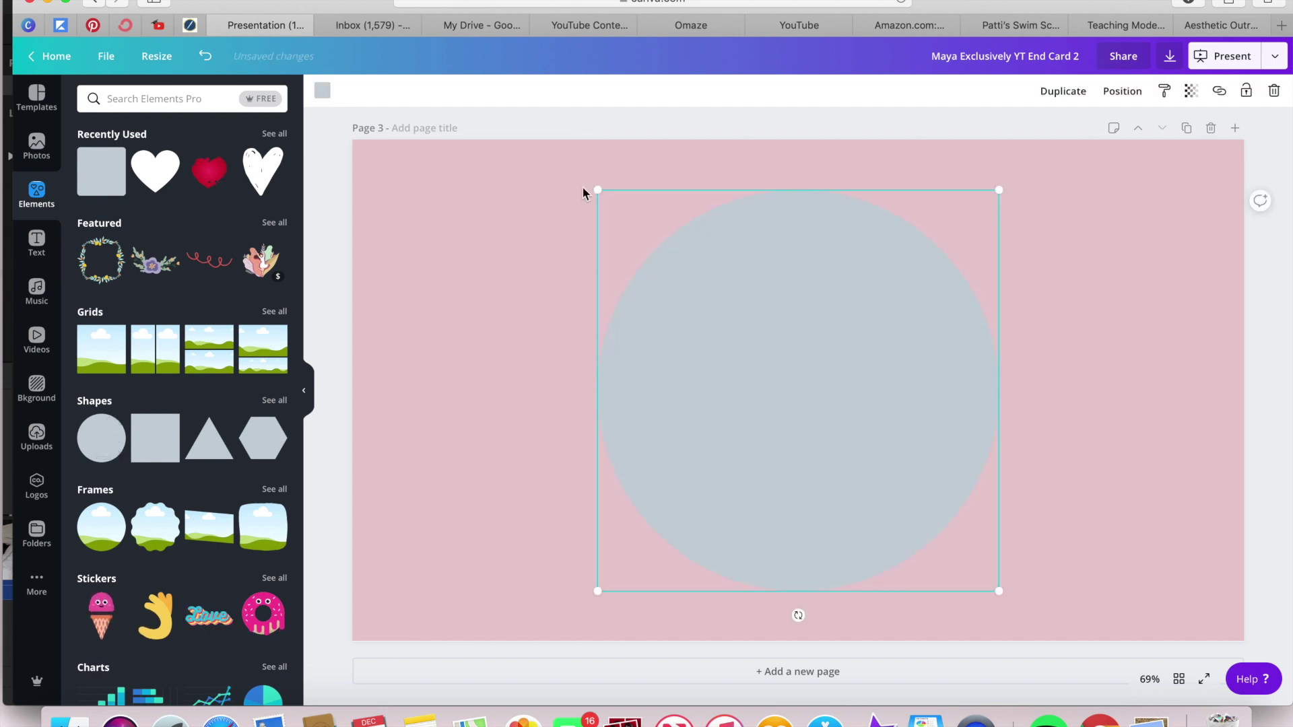
left_click_drag(598, 187, 848, 397)
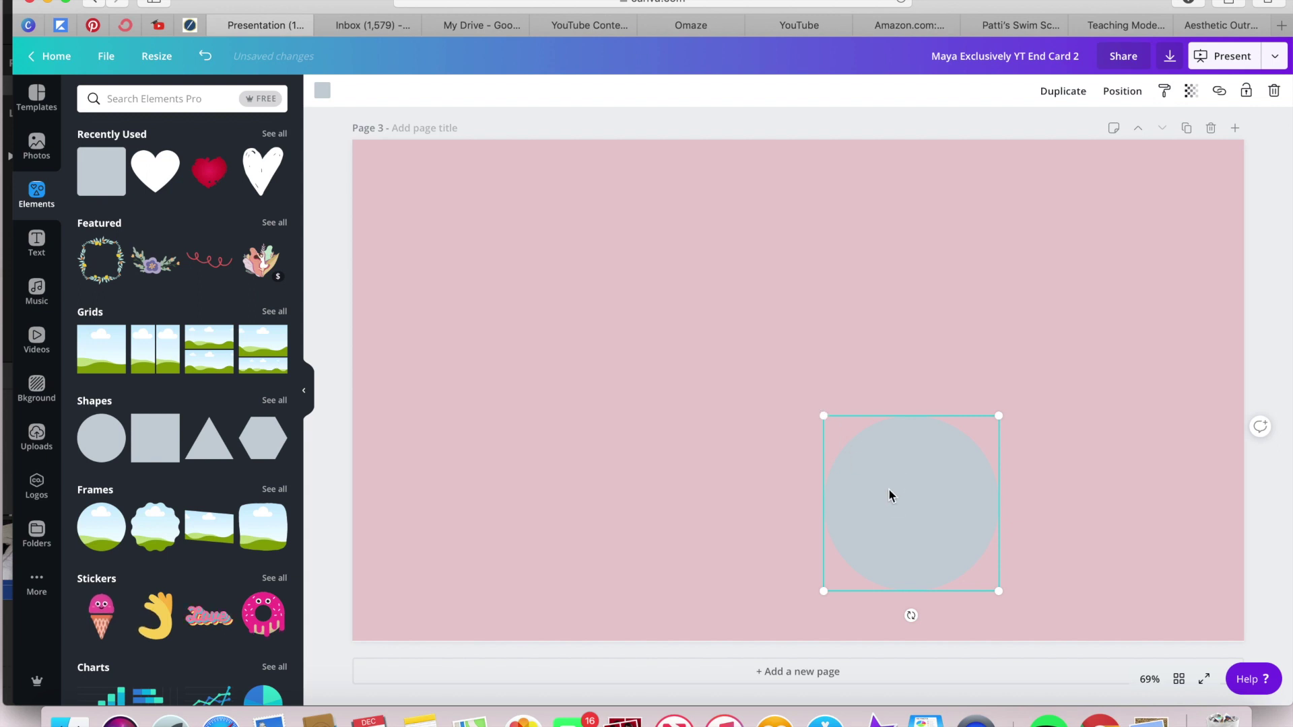
left_click_drag(889, 495, 965, 316)
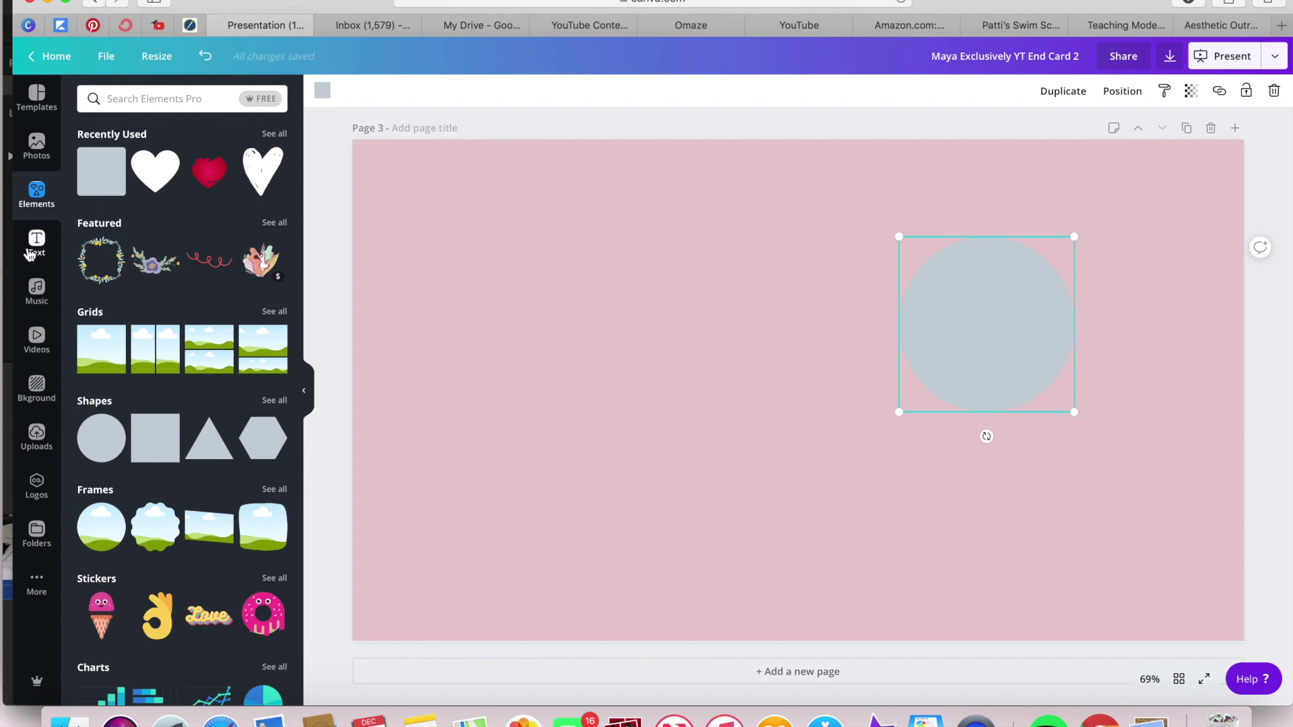
left_click(40, 444)
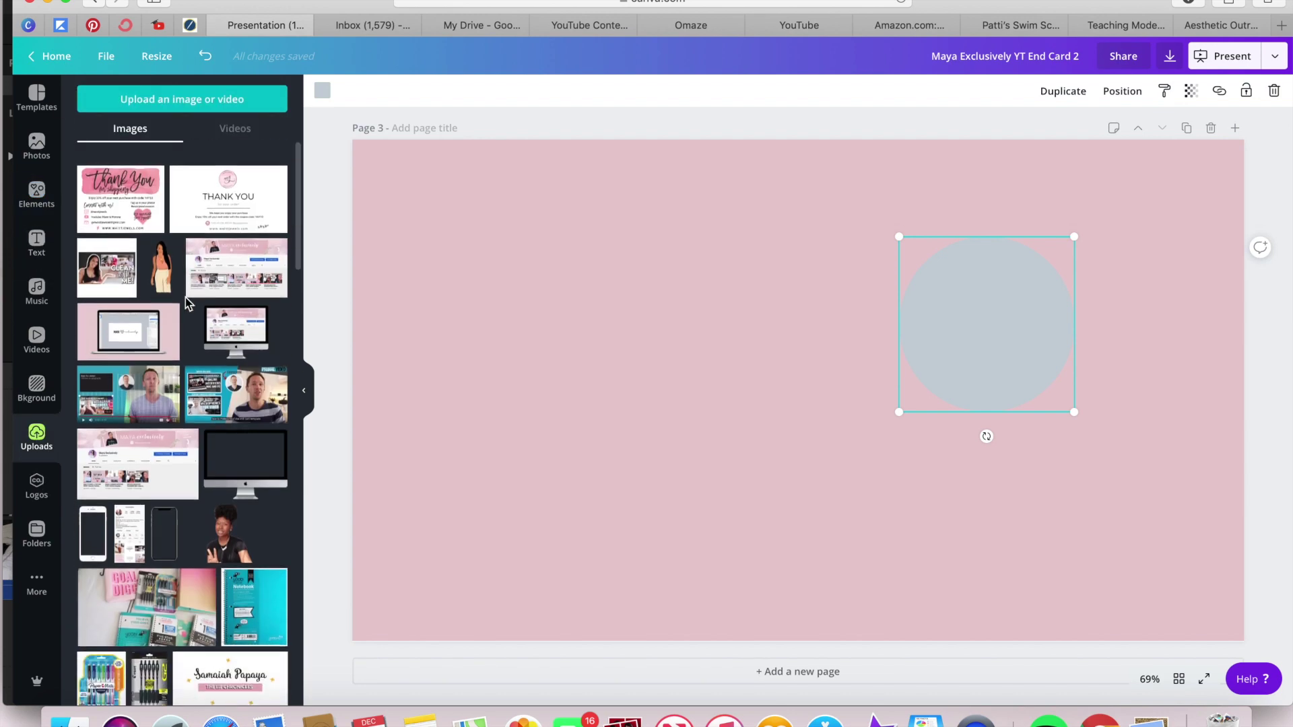
Add the uploaded phone mockup, rotate it to landscape, and enlarge it on the left.
scroll(140, 533, "down", 1)
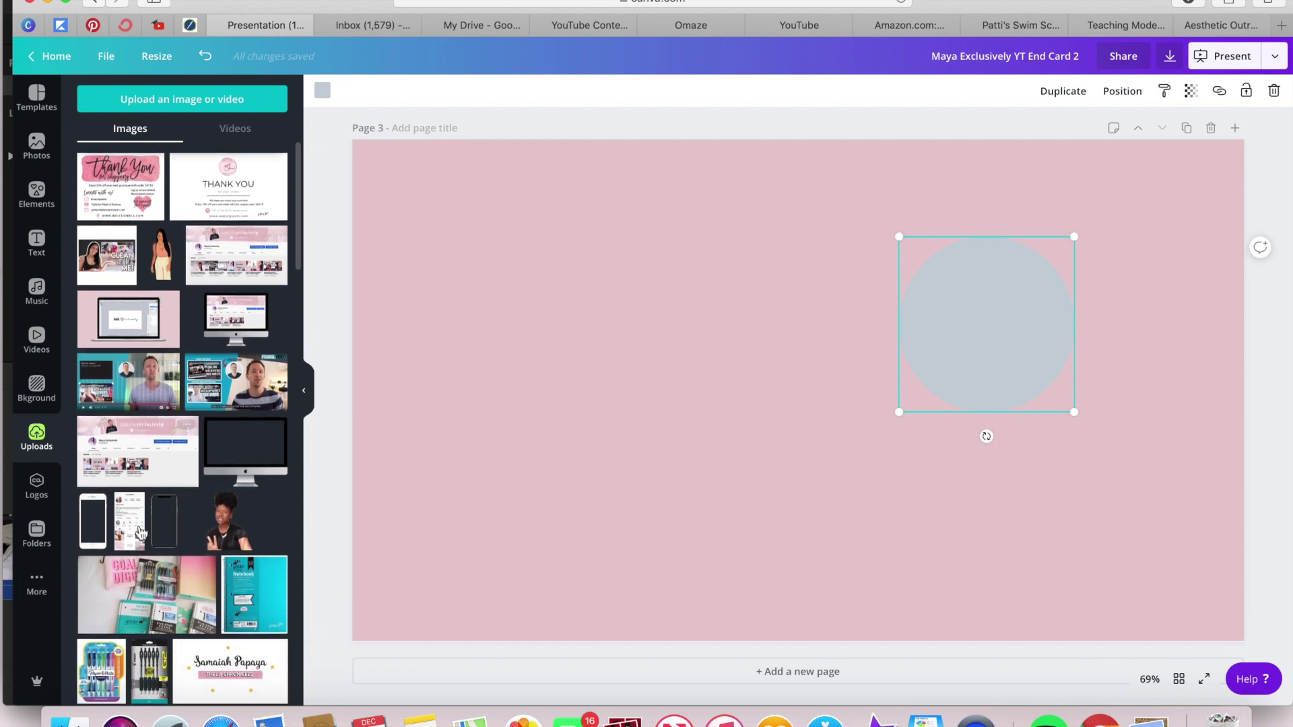
left_click(93, 524)
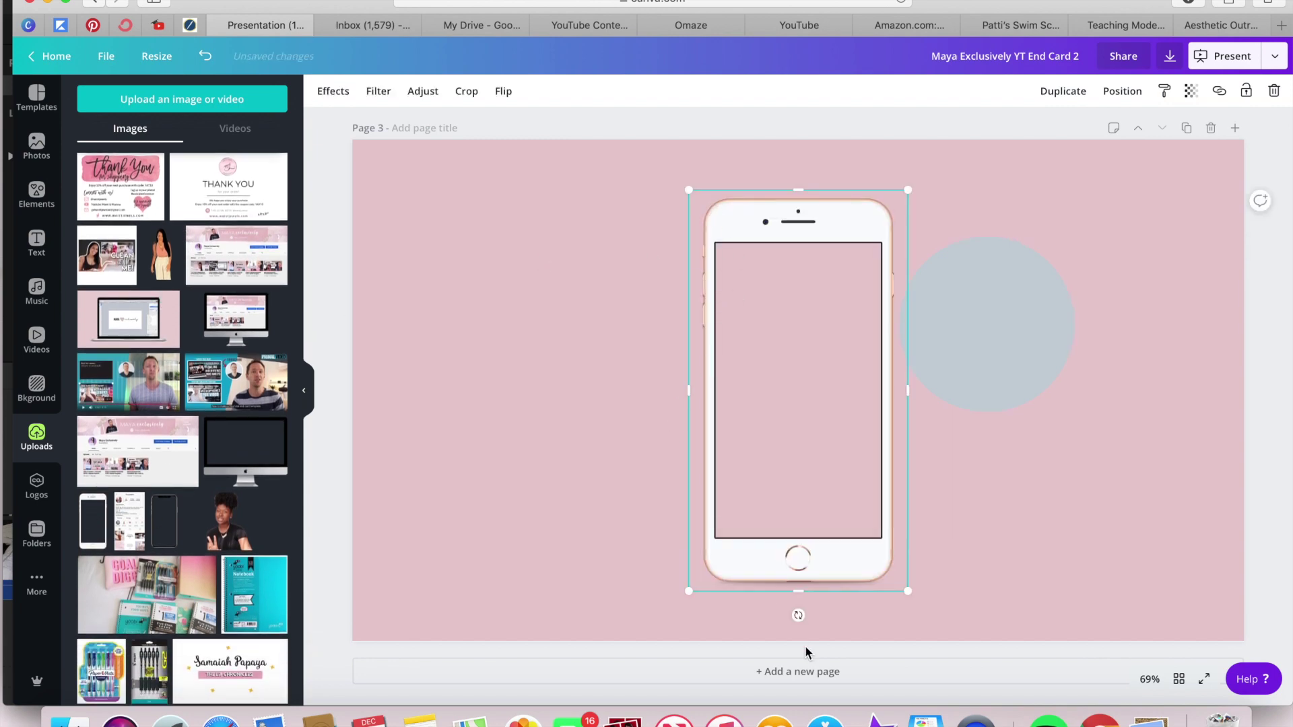
left_click_drag(798, 613, 670, 397)
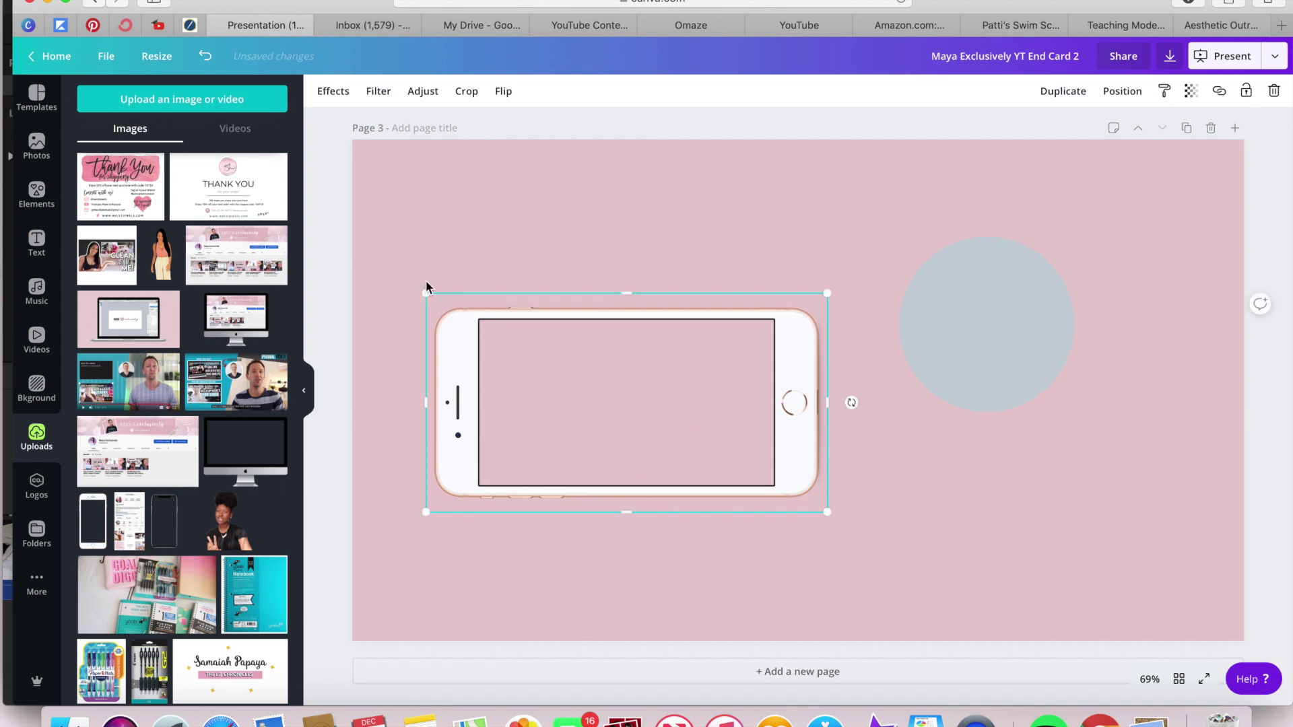
left_click_drag(425, 288, 398, 231)
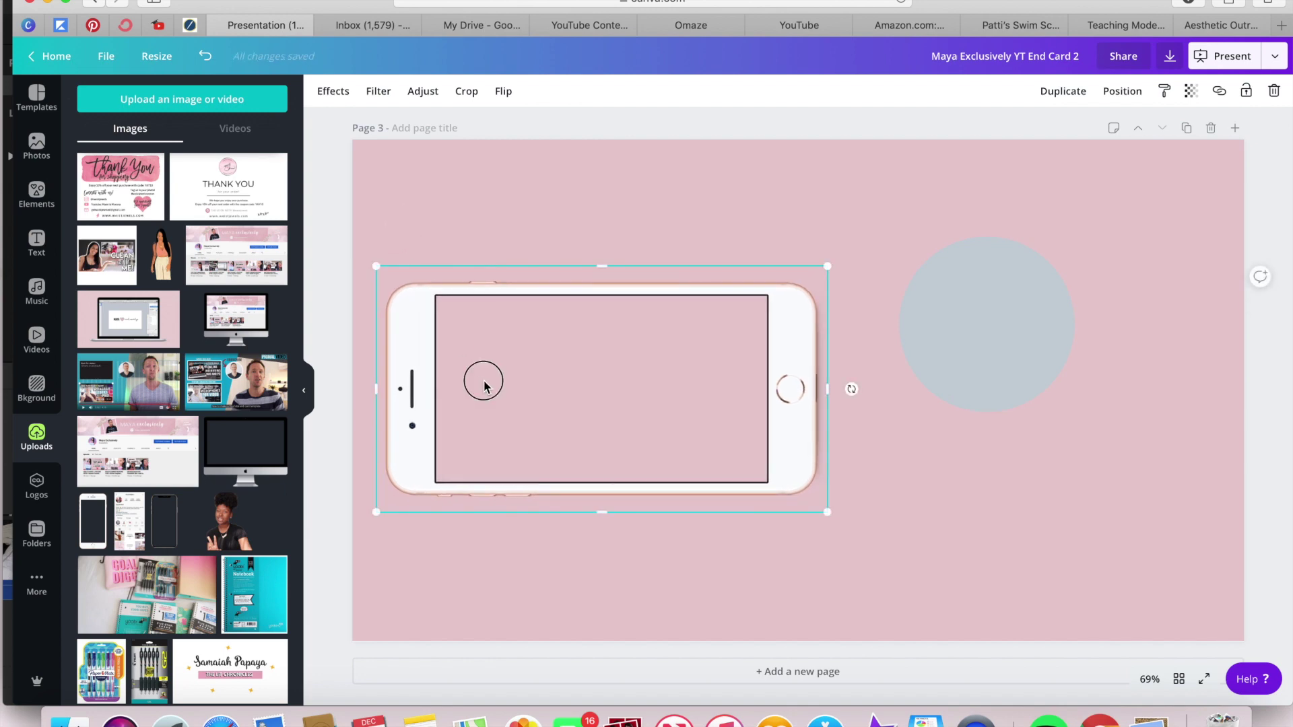
left_click_drag(486, 377, 519, 382)
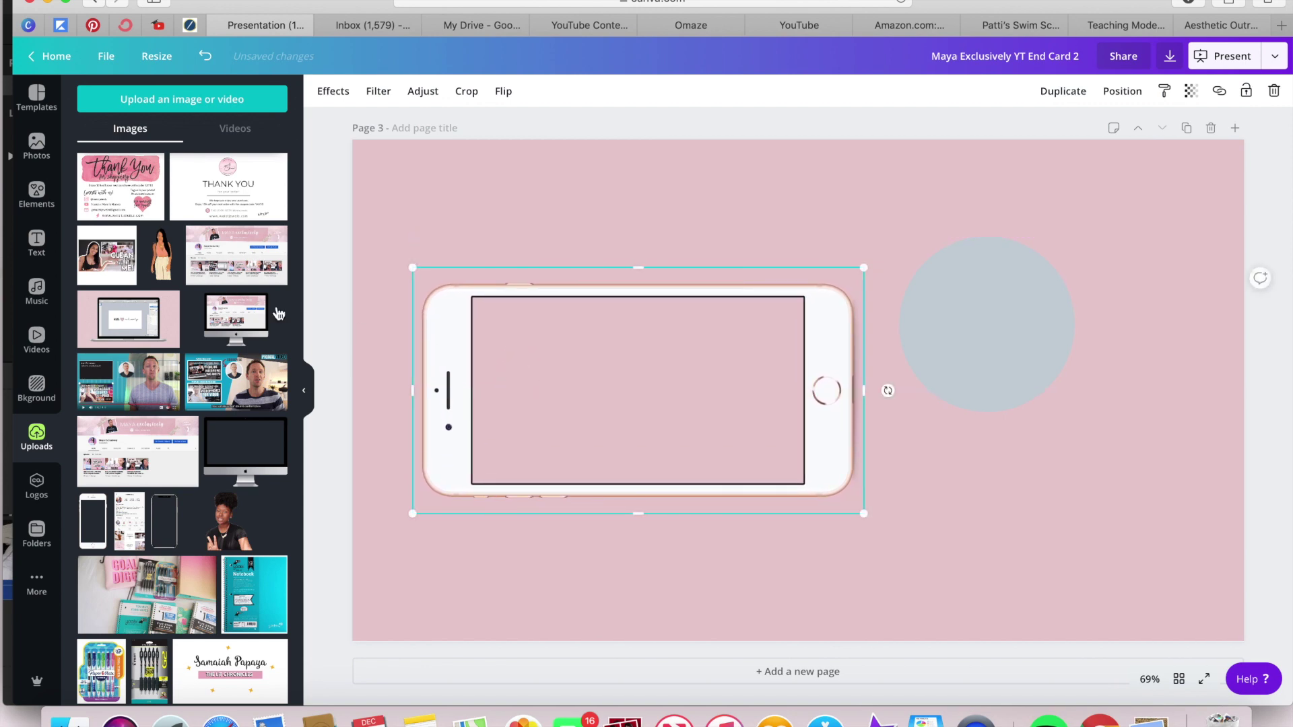
left_click(36, 244)
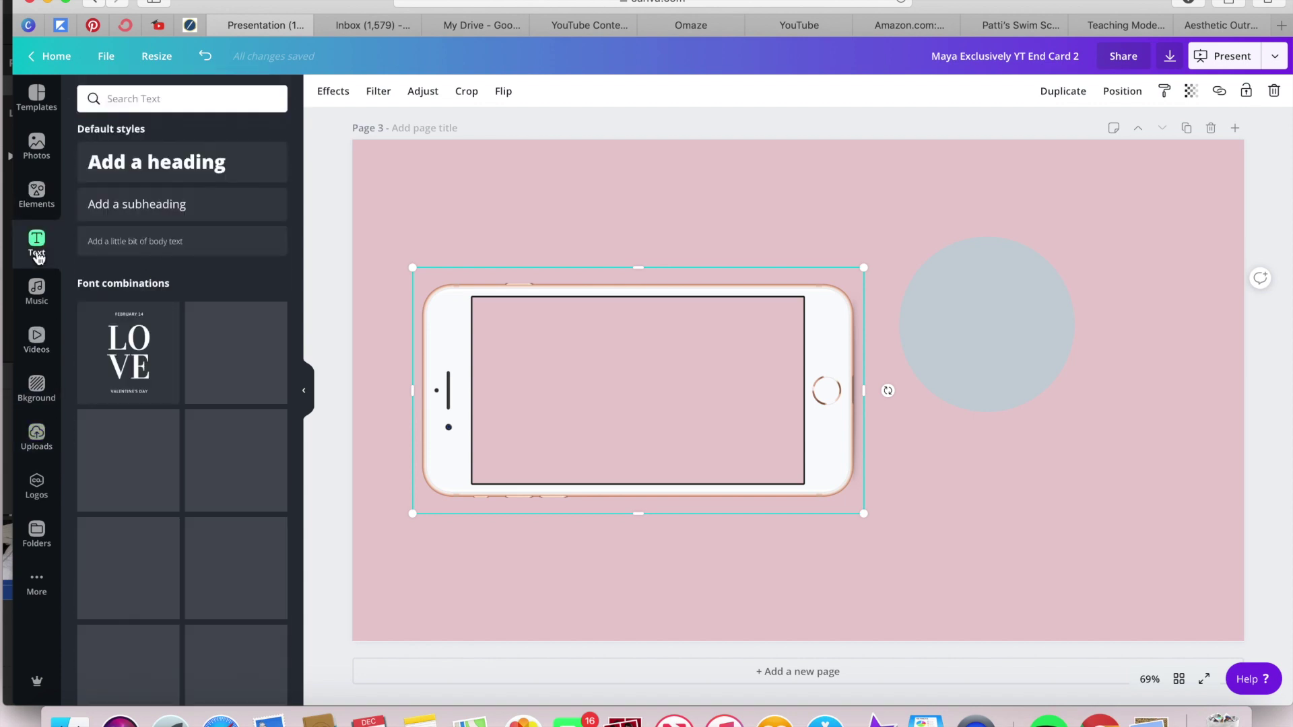
Add a 'Watch this next!' heading at size 45.3, centred above the phone.
left_click(173, 177)
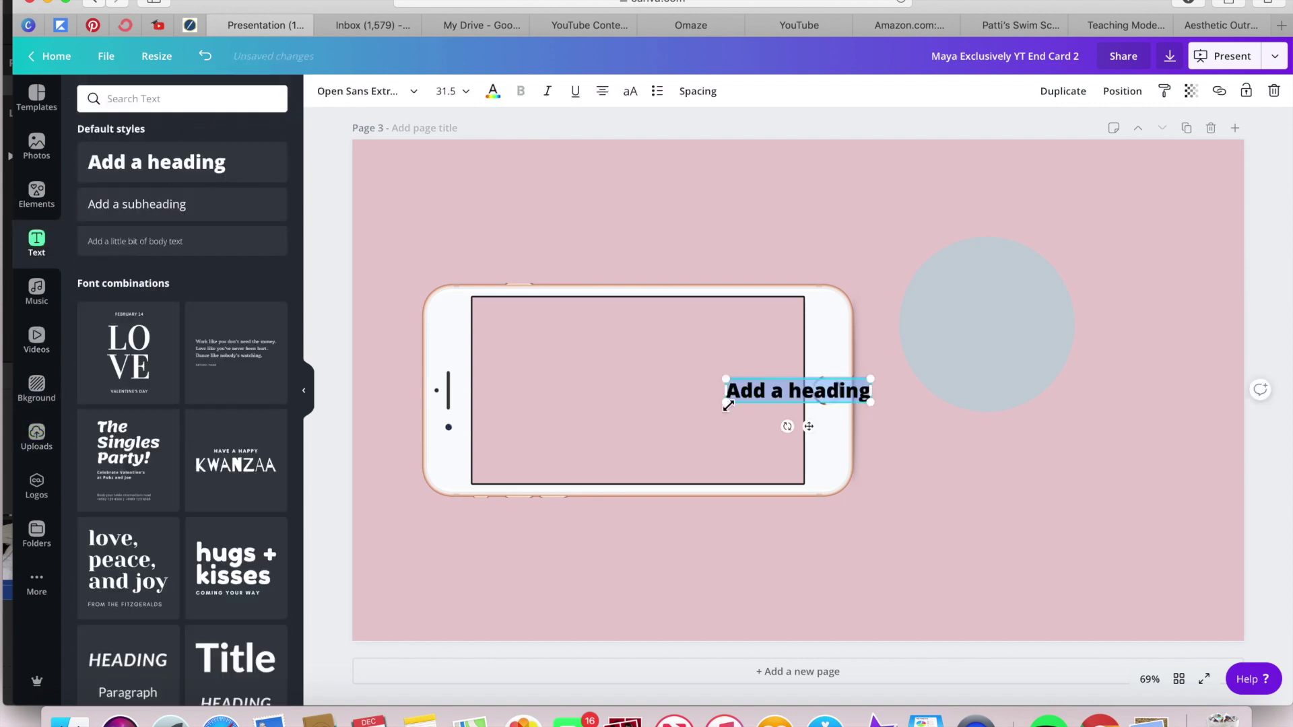
type("W")
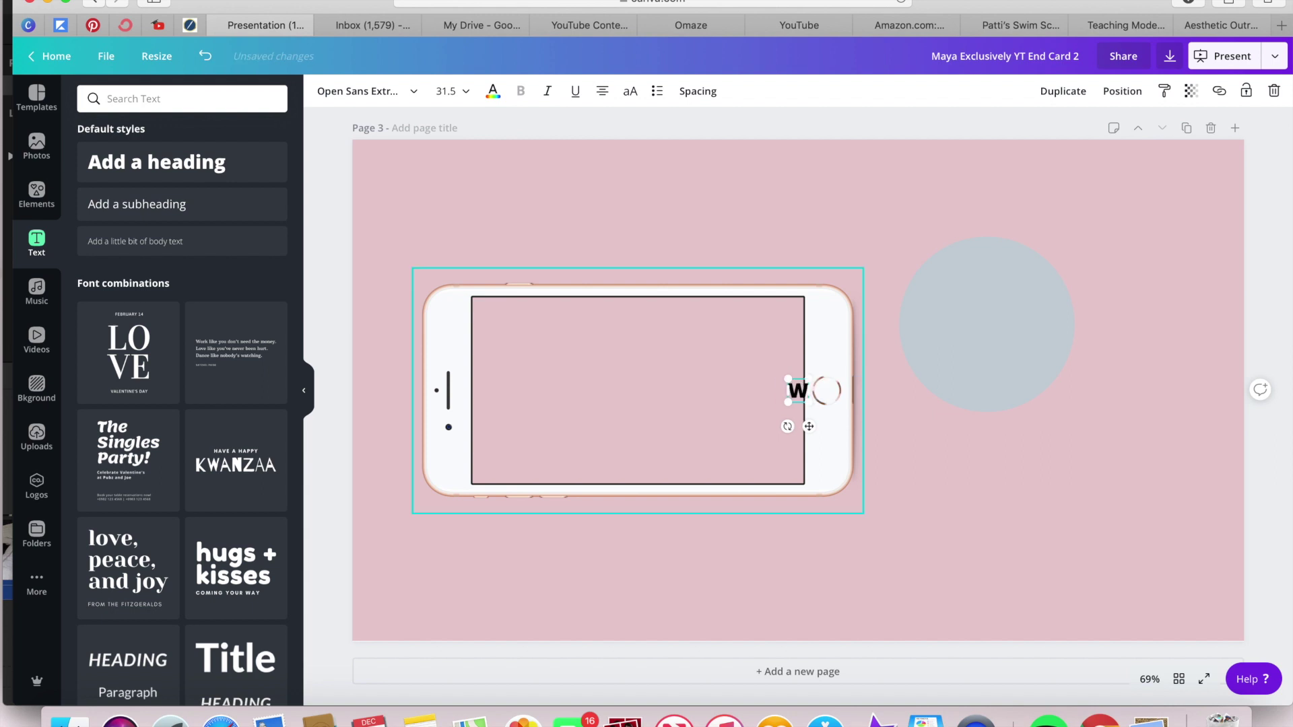
type("atch this next!")
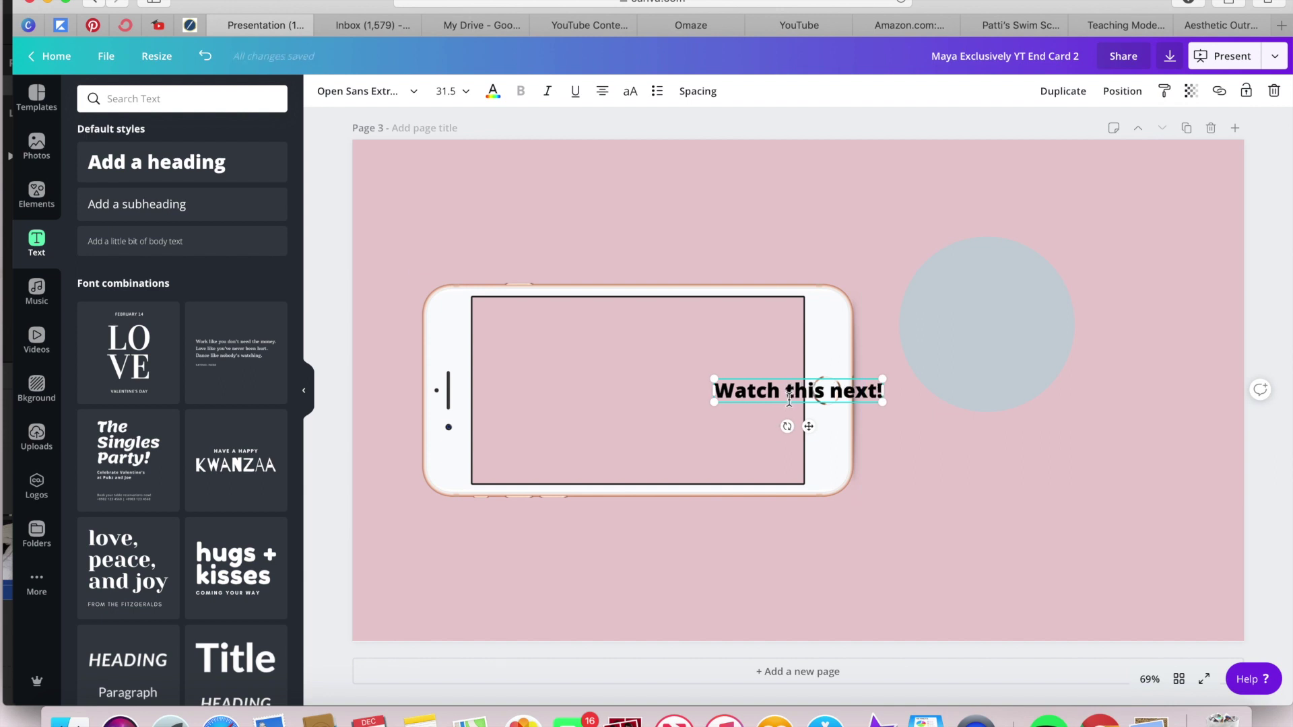
left_click_drag(791, 406, 632, 252)
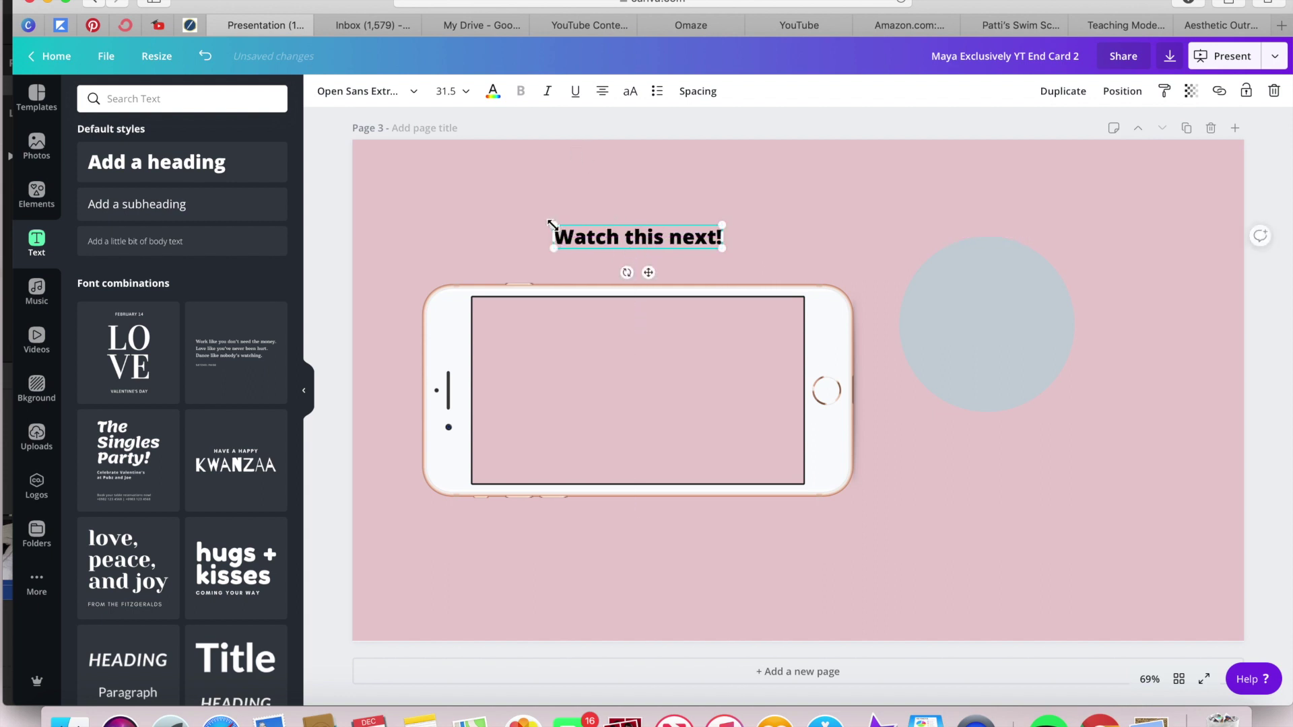
left_click_drag(551, 224, 487, 180)
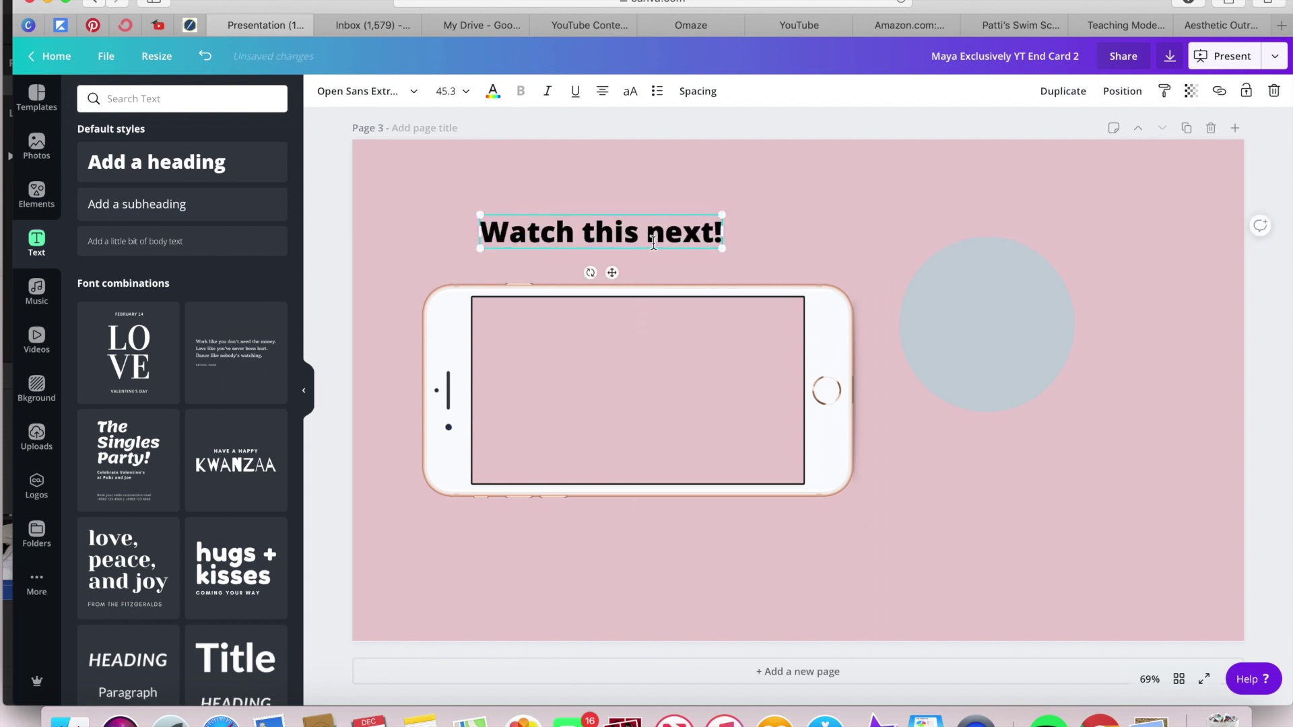
left_click_drag(647, 211, 694, 252)
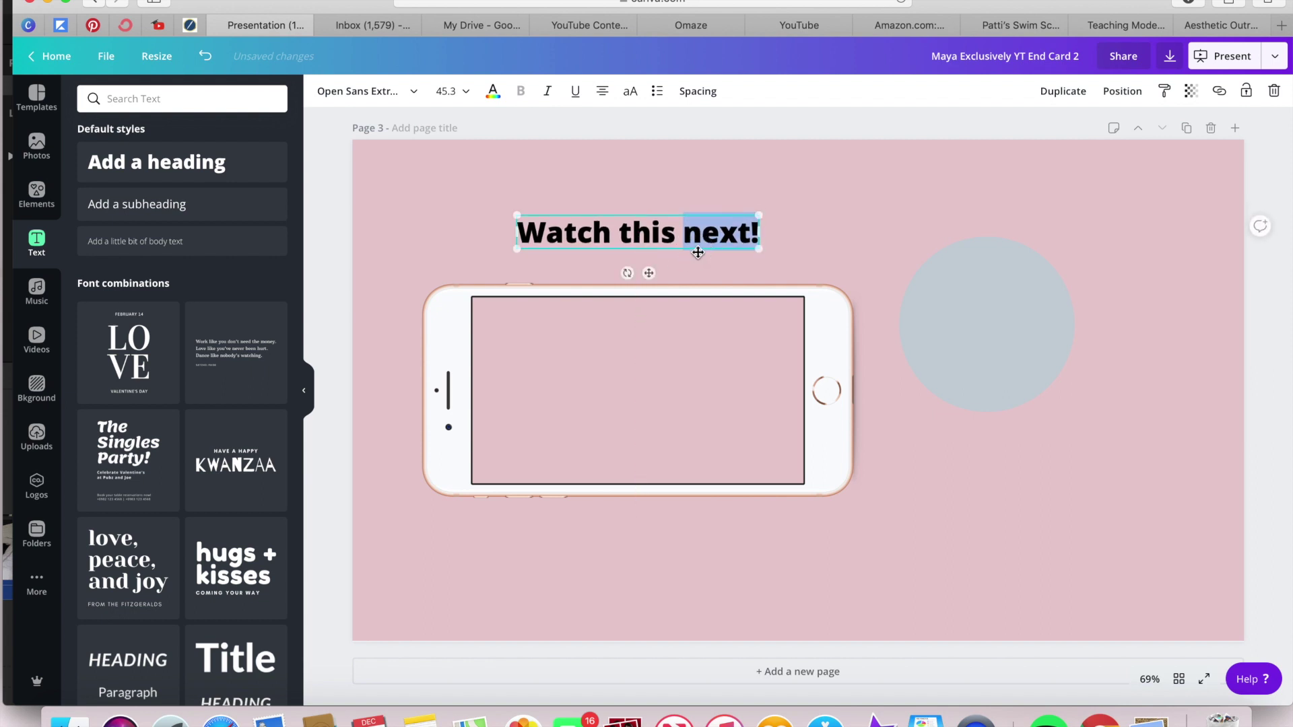
Nudge the phone mockup slightly down.
left_click(718, 380)
mouse_move(719, 385)
left_mouse_down()
mouse_move(718, 424)
mouse_move(718, 383)
left_mouse_up()
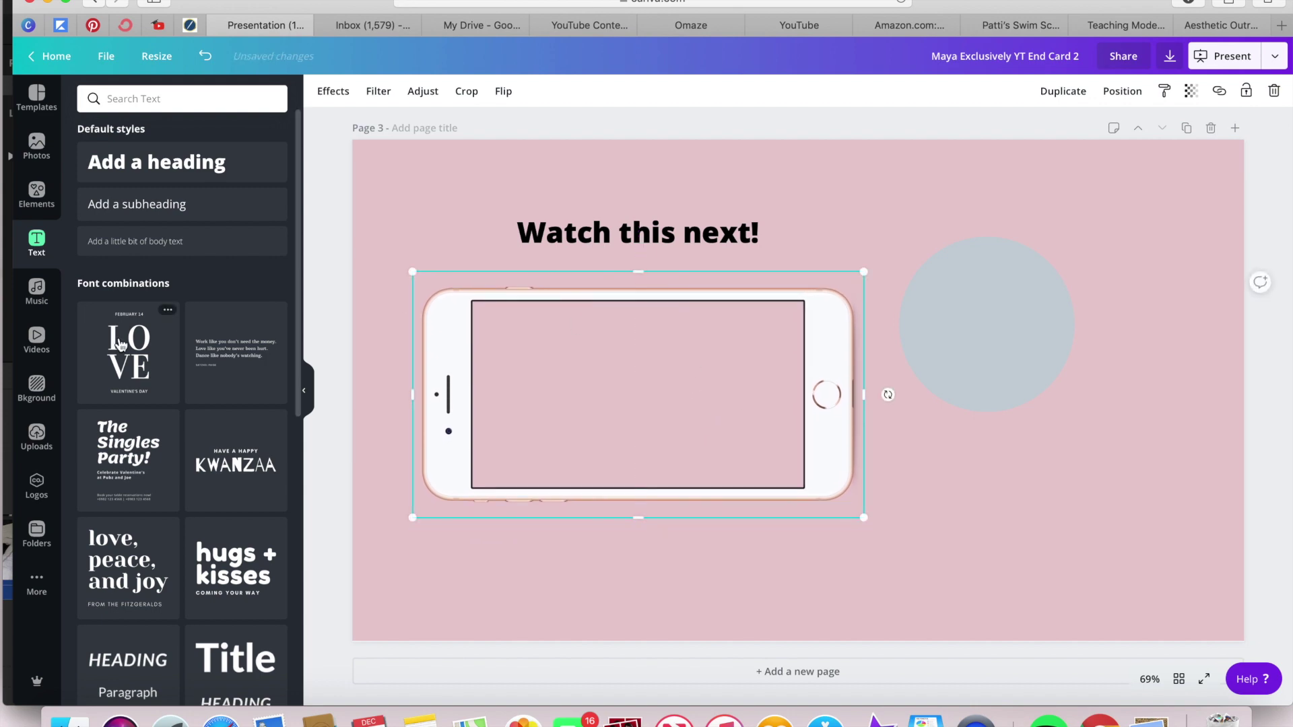
left_click(37, 438)
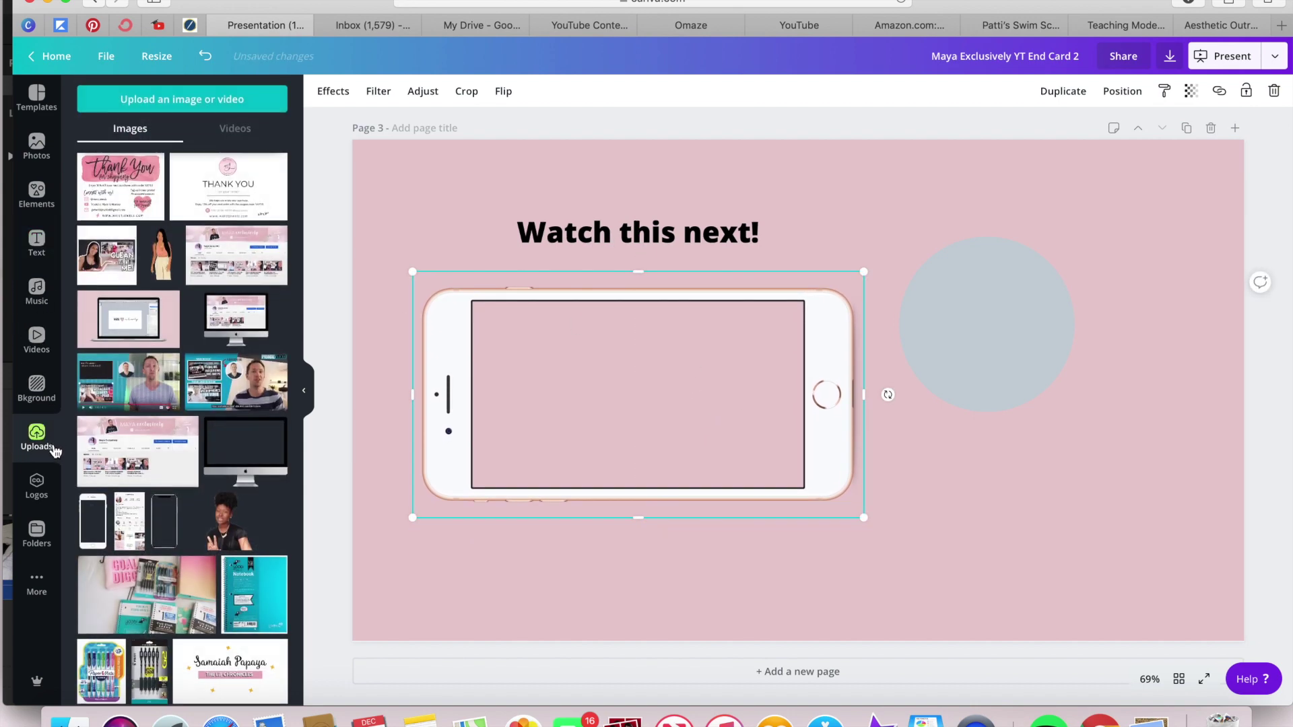
Add the circular TSG logo from Logos and shrink it to sit below the phone.
left_click(46, 500)
left_click(103, 164)
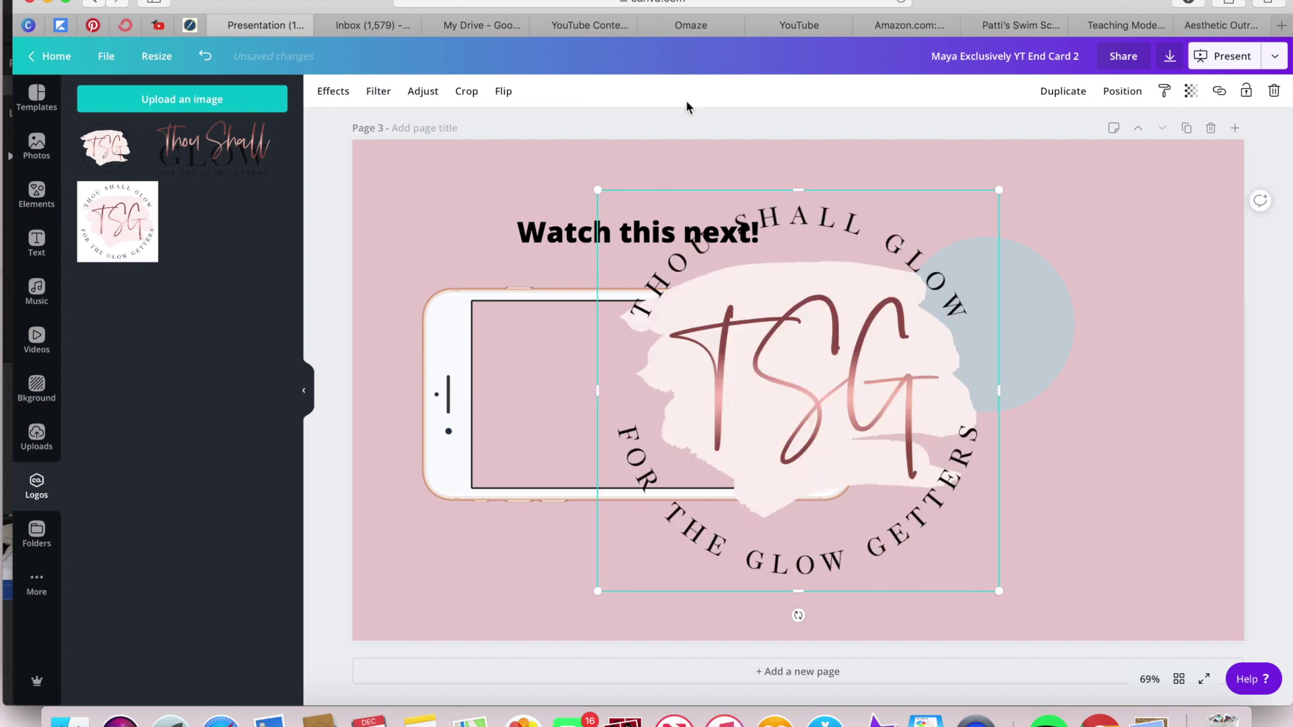
left_click_drag(598, 187, 788, 586)
left_click(1019, 523)
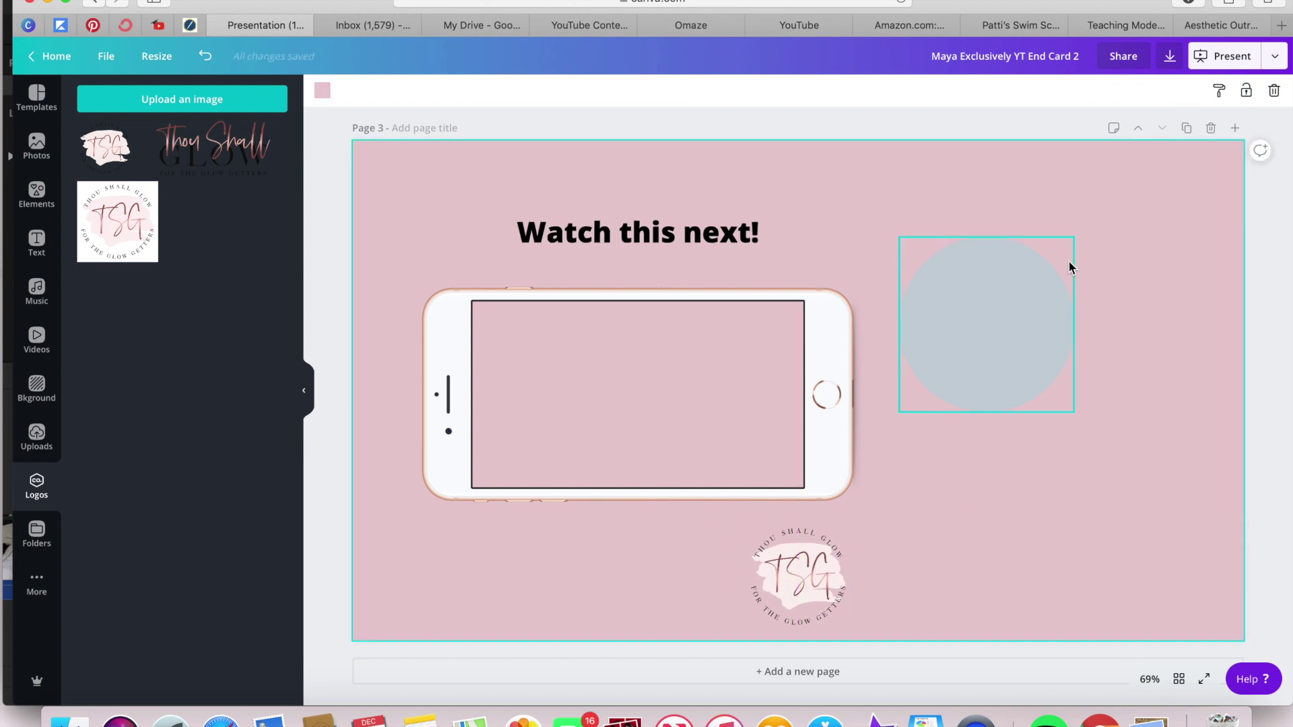
left_click(760, 327)
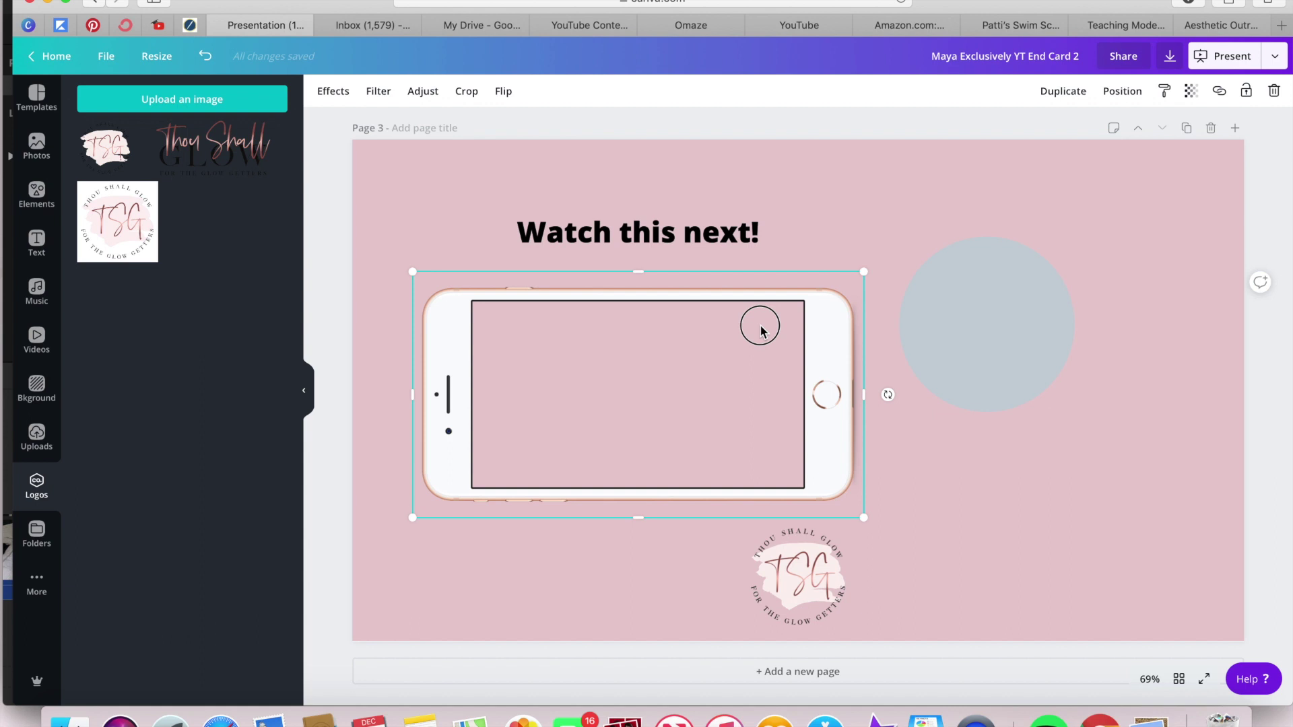
left_click(998, 309)
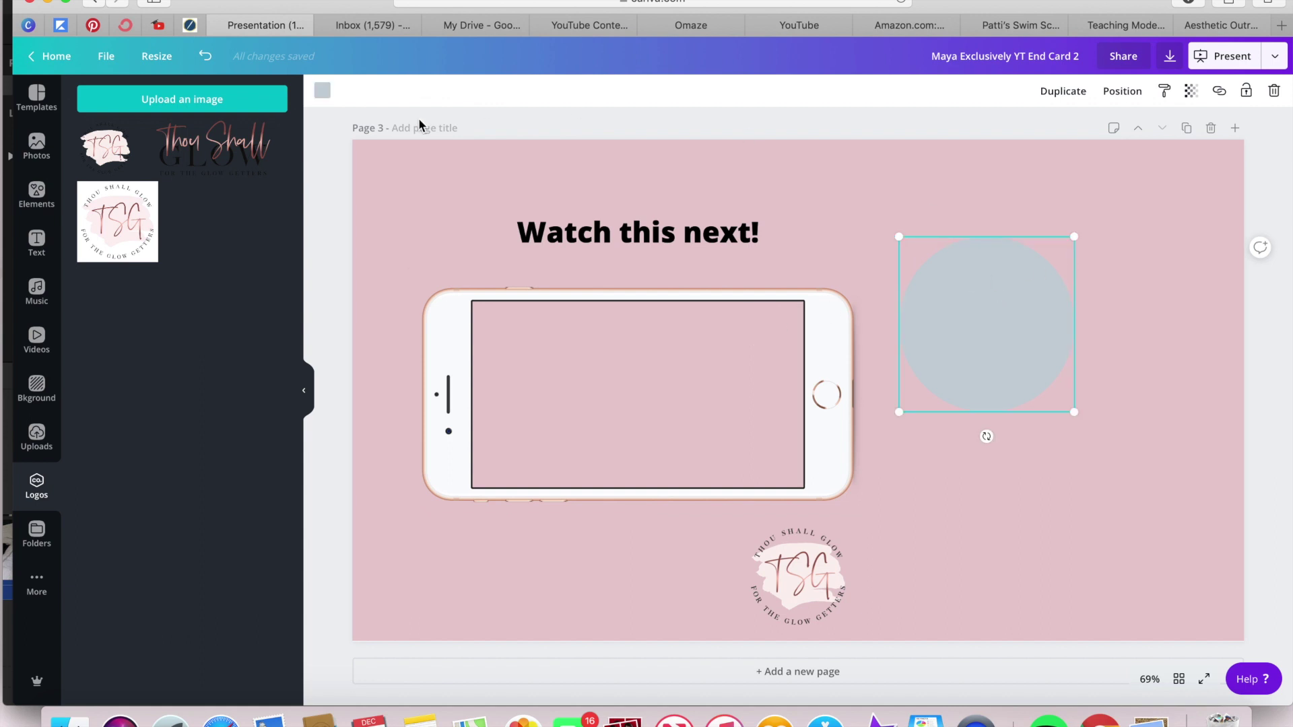
Colour the circle mauve and move it up level with the heading.
left_click(322, 92)
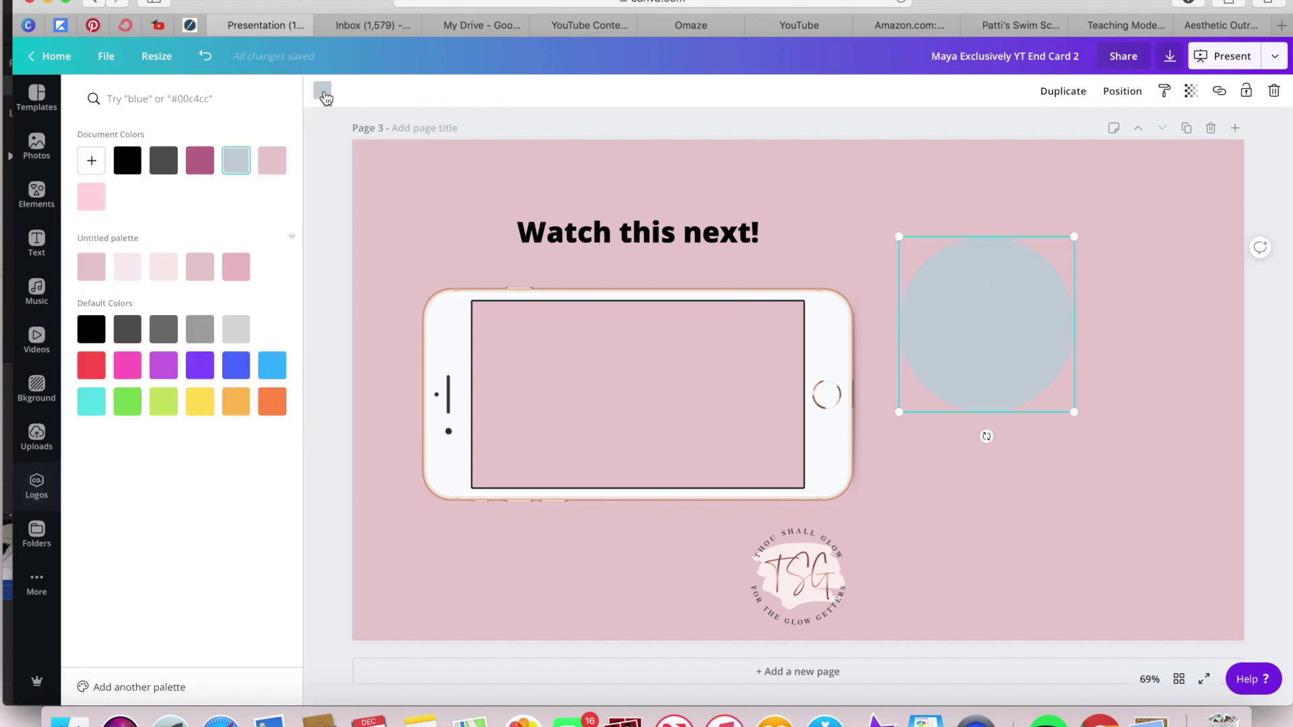
left_click(211, 172)
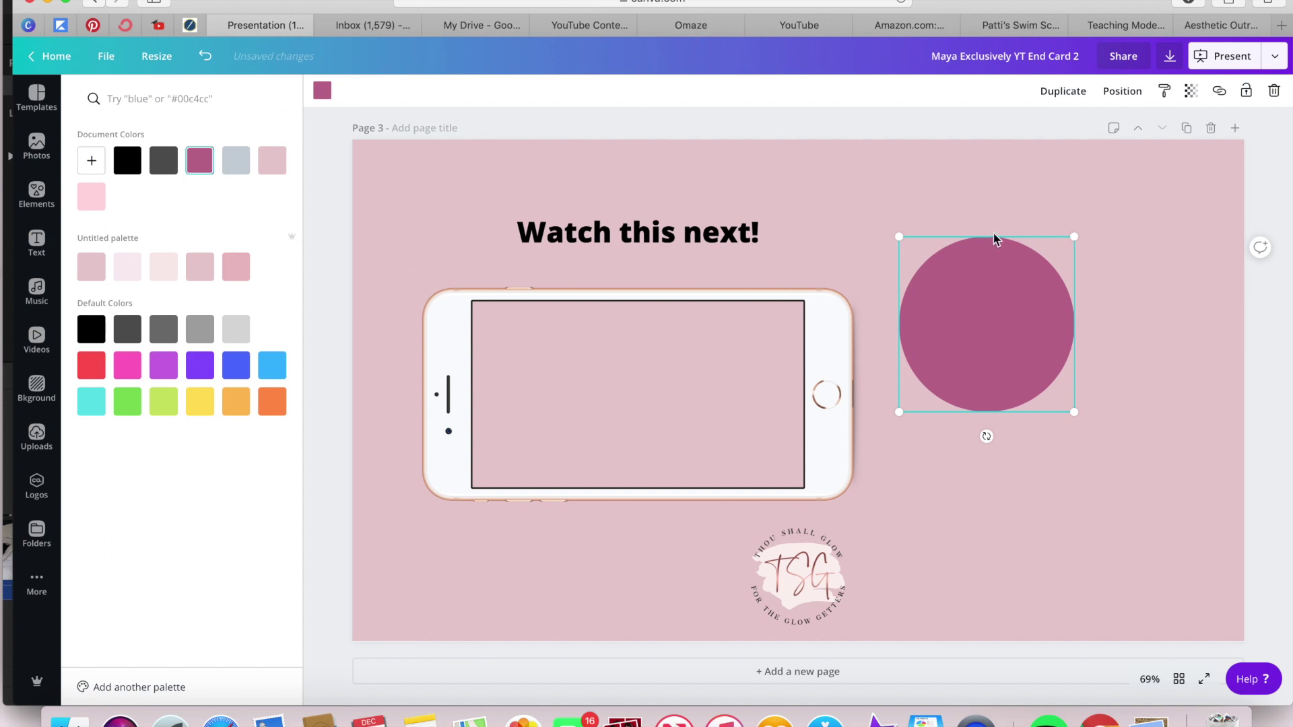
left_click_drag(999, 304, 1032, 282)
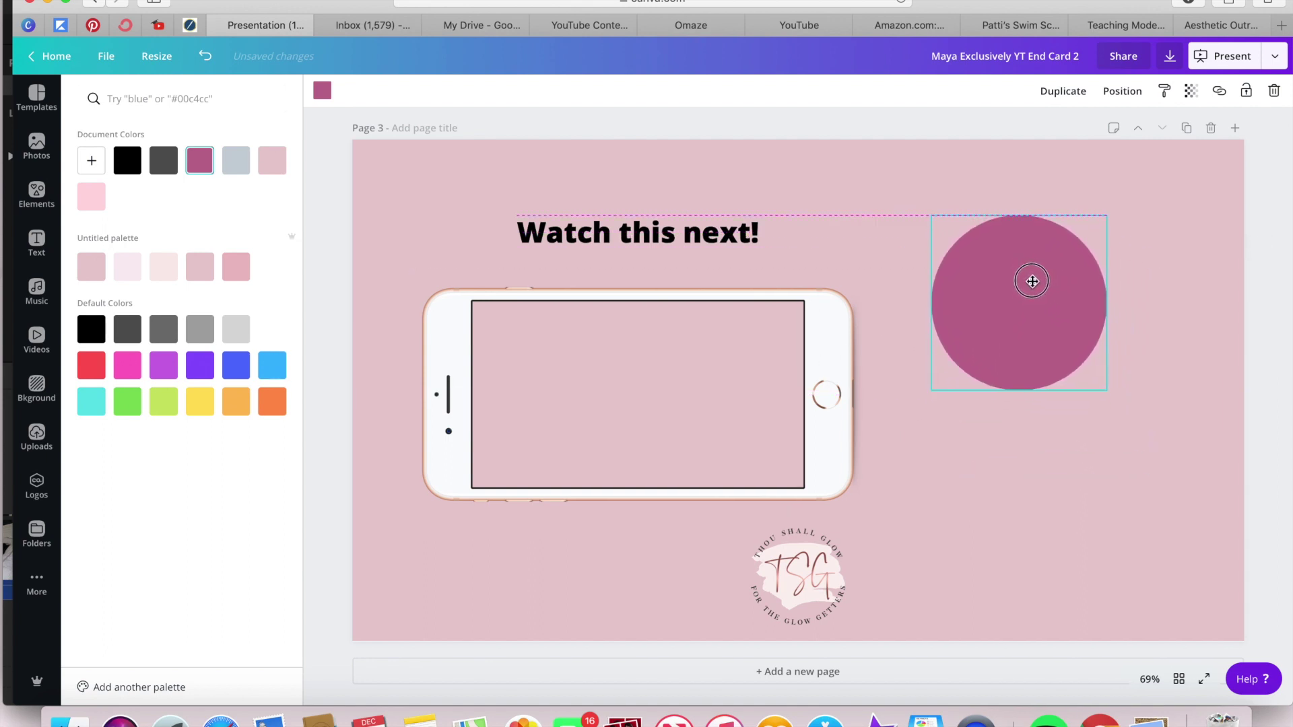
Duplicate the 'Watch this next!' heading and place the copy below the circle.
left_click(711, 232)
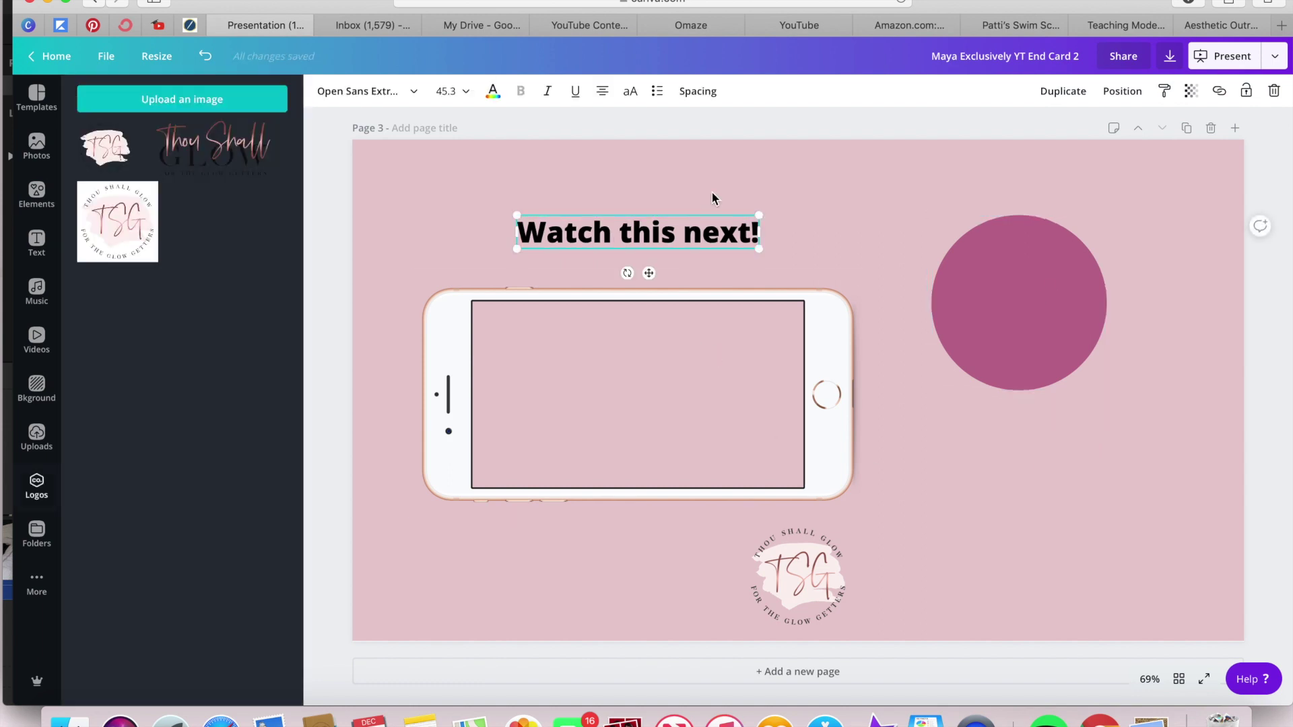
left_click(1062, 92)
left_click_drag(747, 245, 1120, 462)
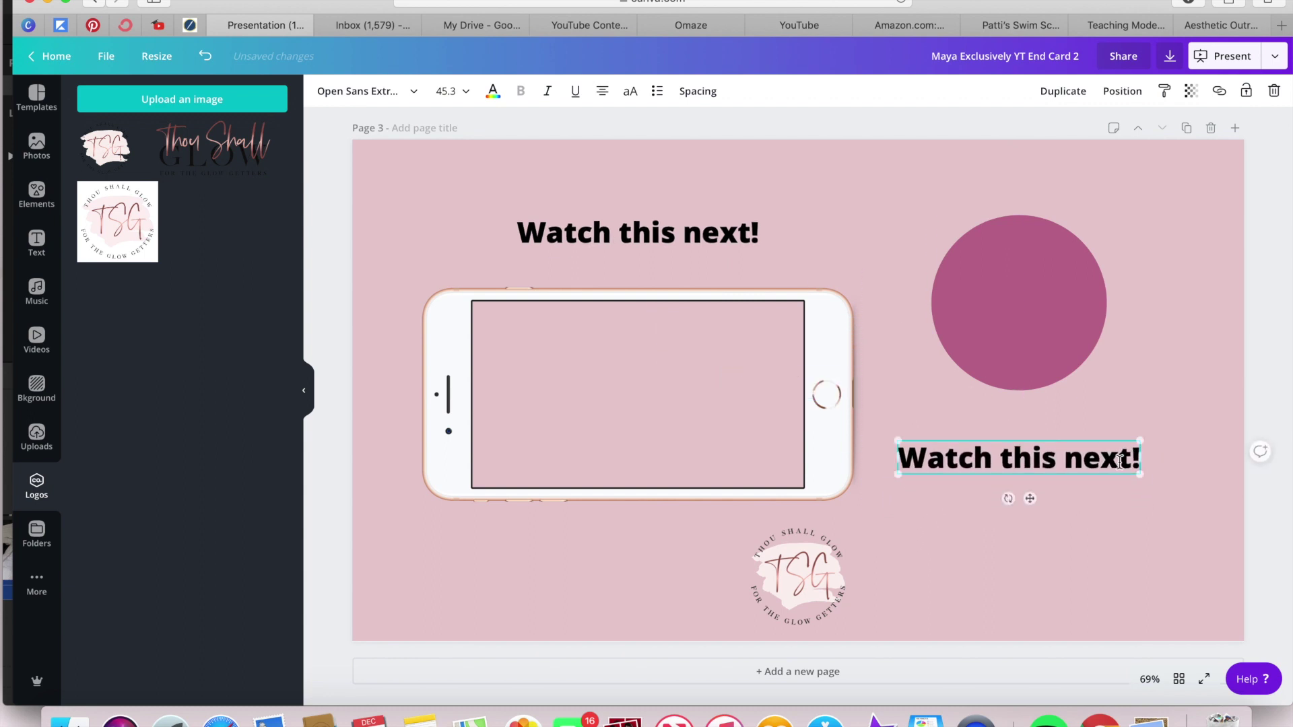
Replace the copied heading text with 'SUBSCRIBE!' in black uppercase.
triple_click(1074, 469)
type("S")
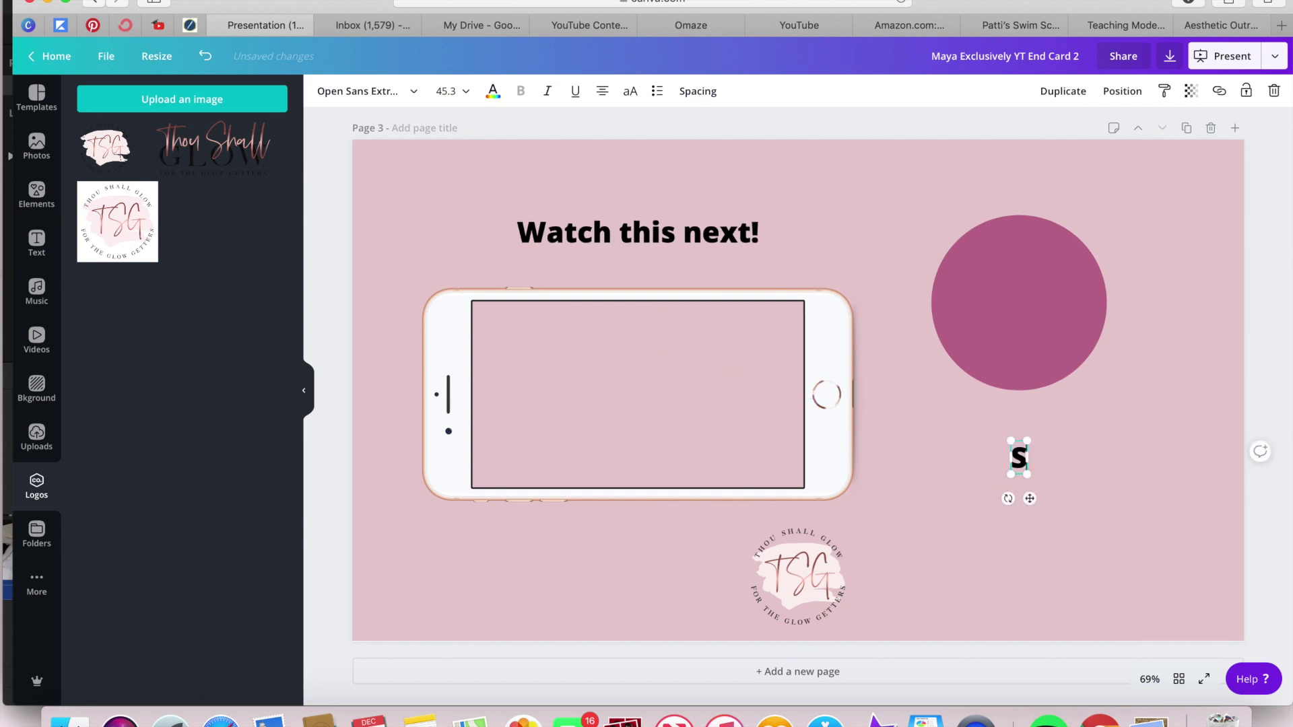
type("ubscro")
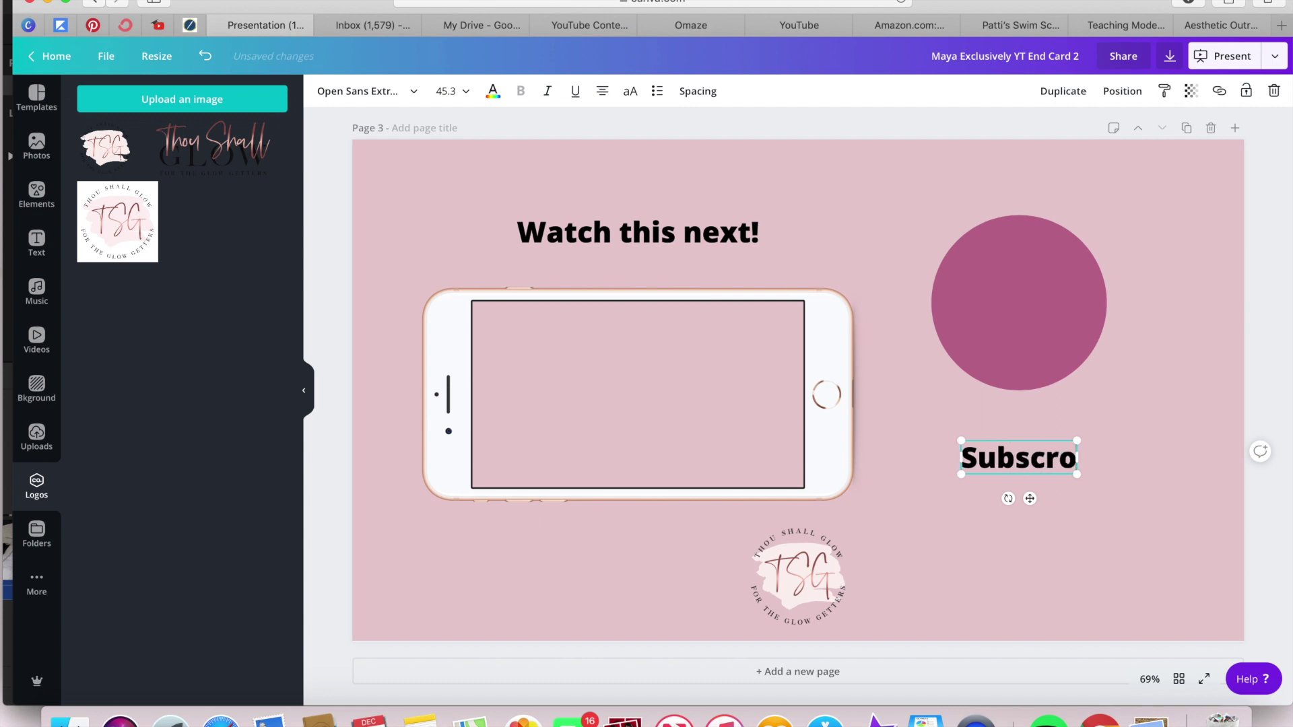
key("BackSpace")
type("ibe")
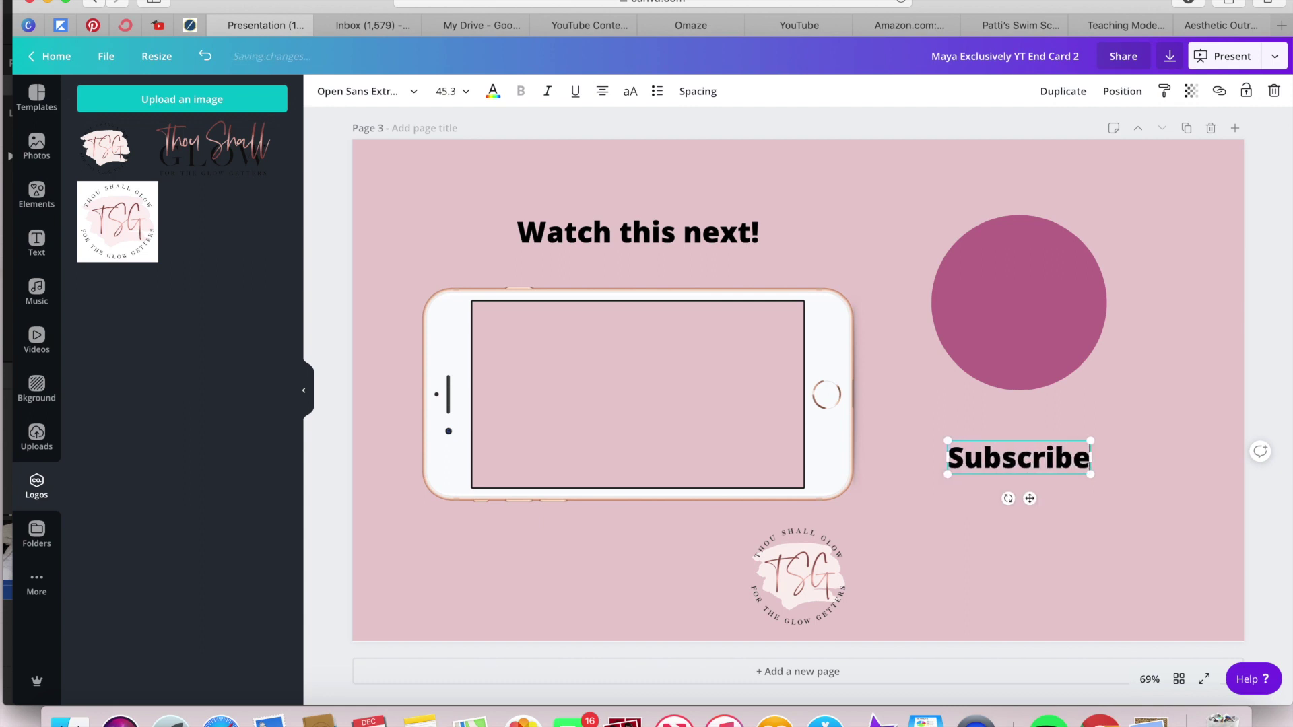
type("!")
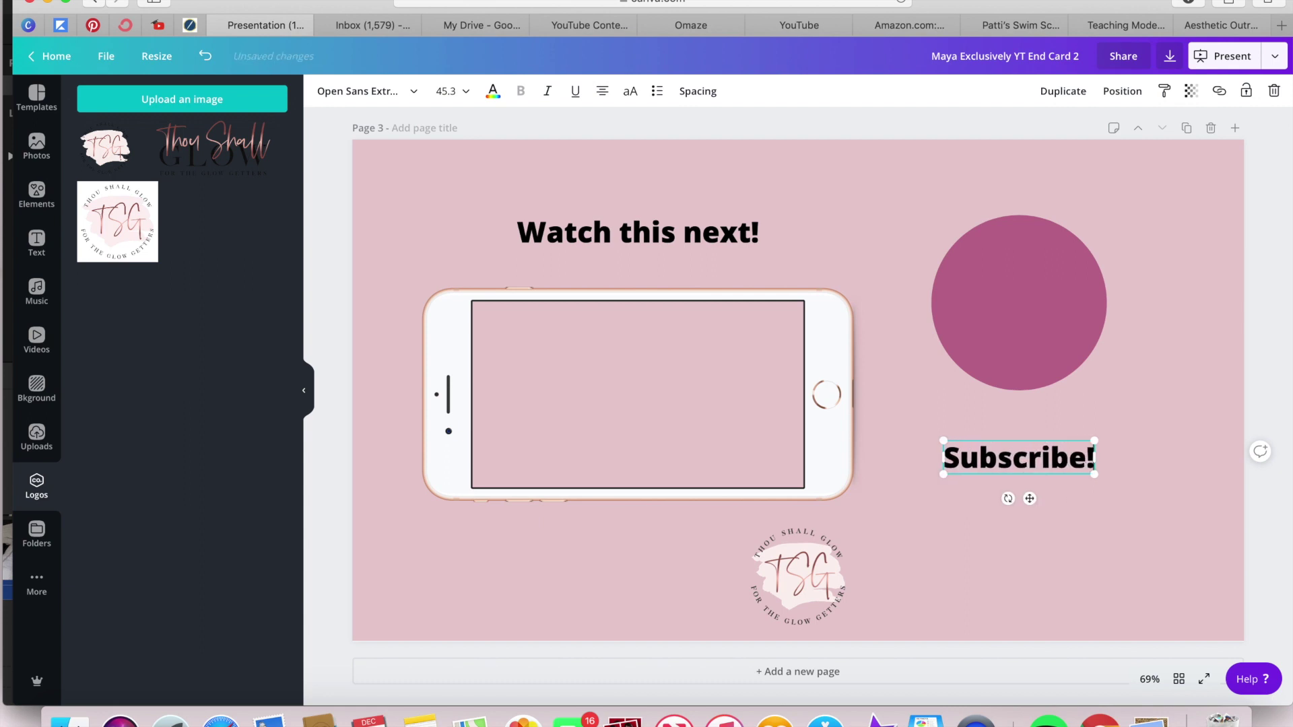
left_click(493, 94)
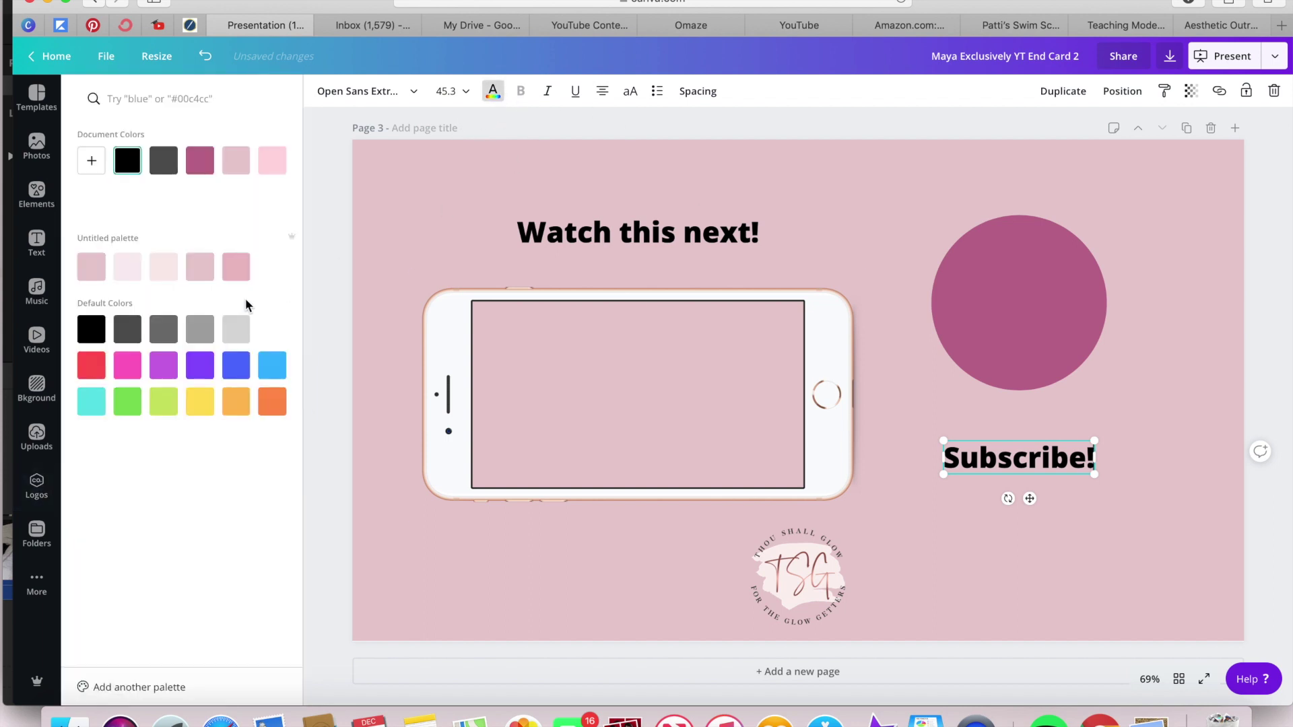
left_click(271, 331)
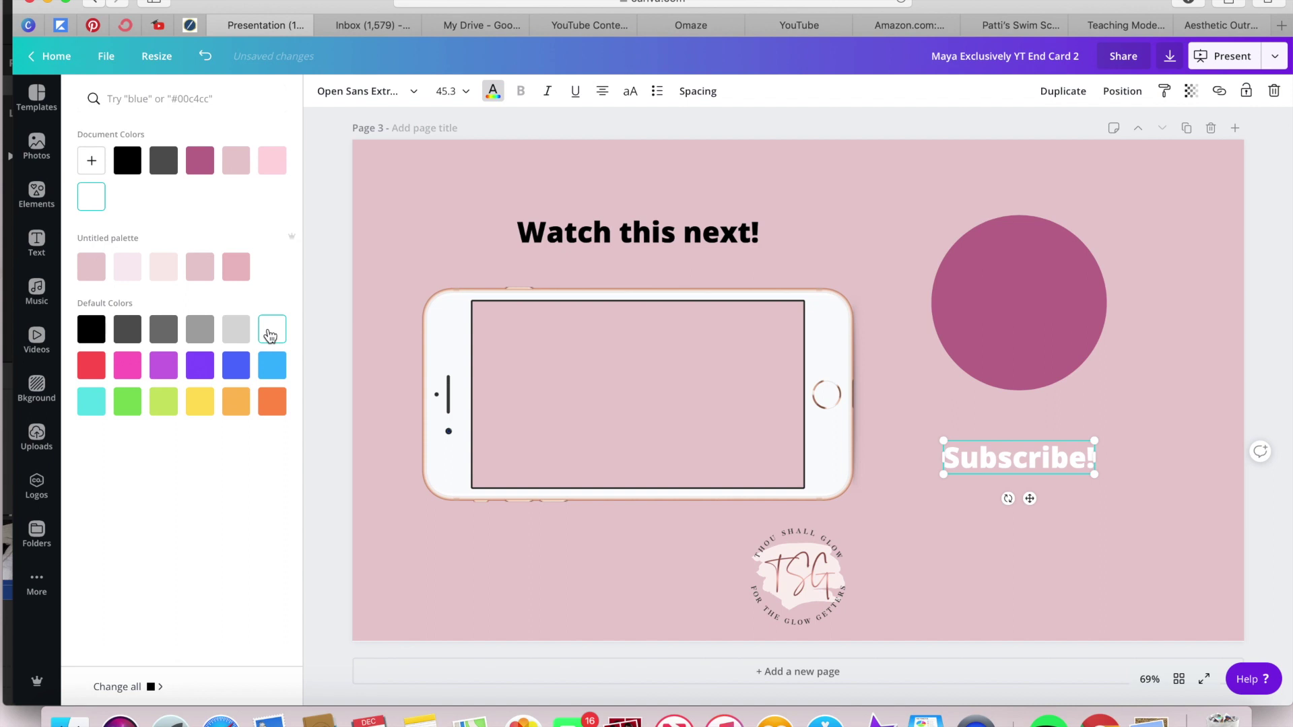
left_click(134, 170)
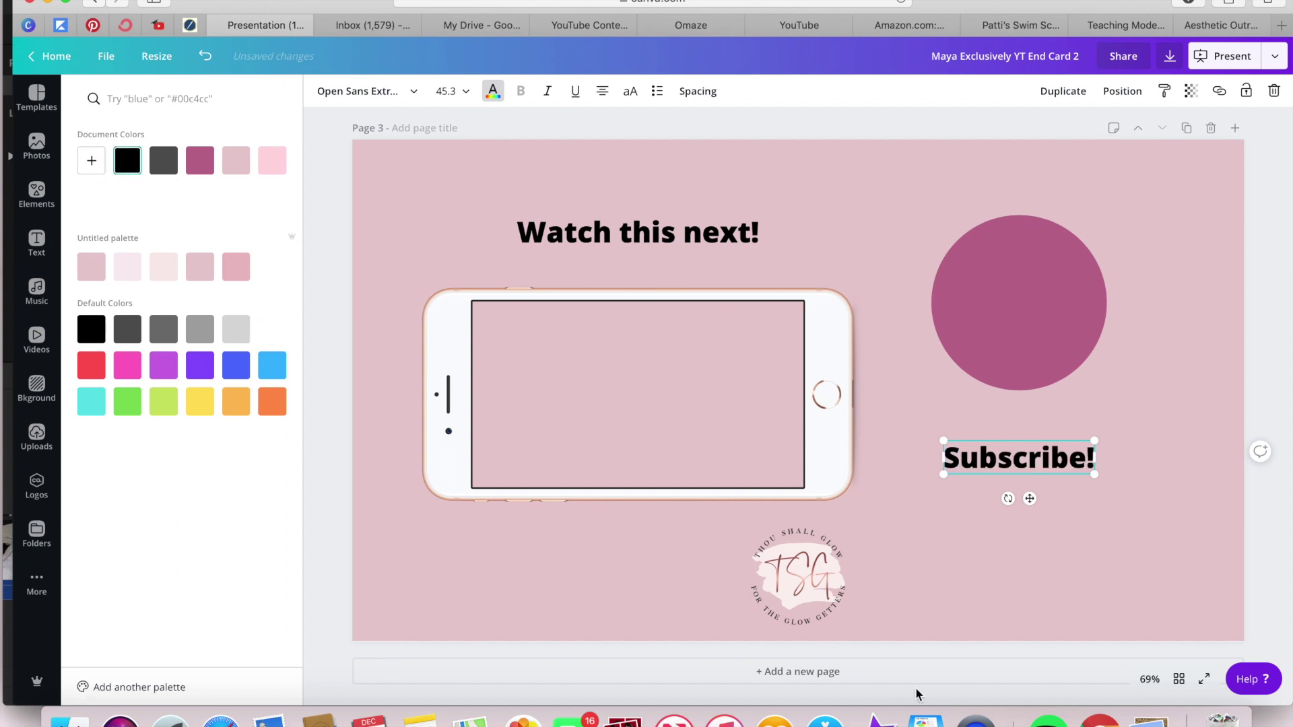
left_click(630, 94)
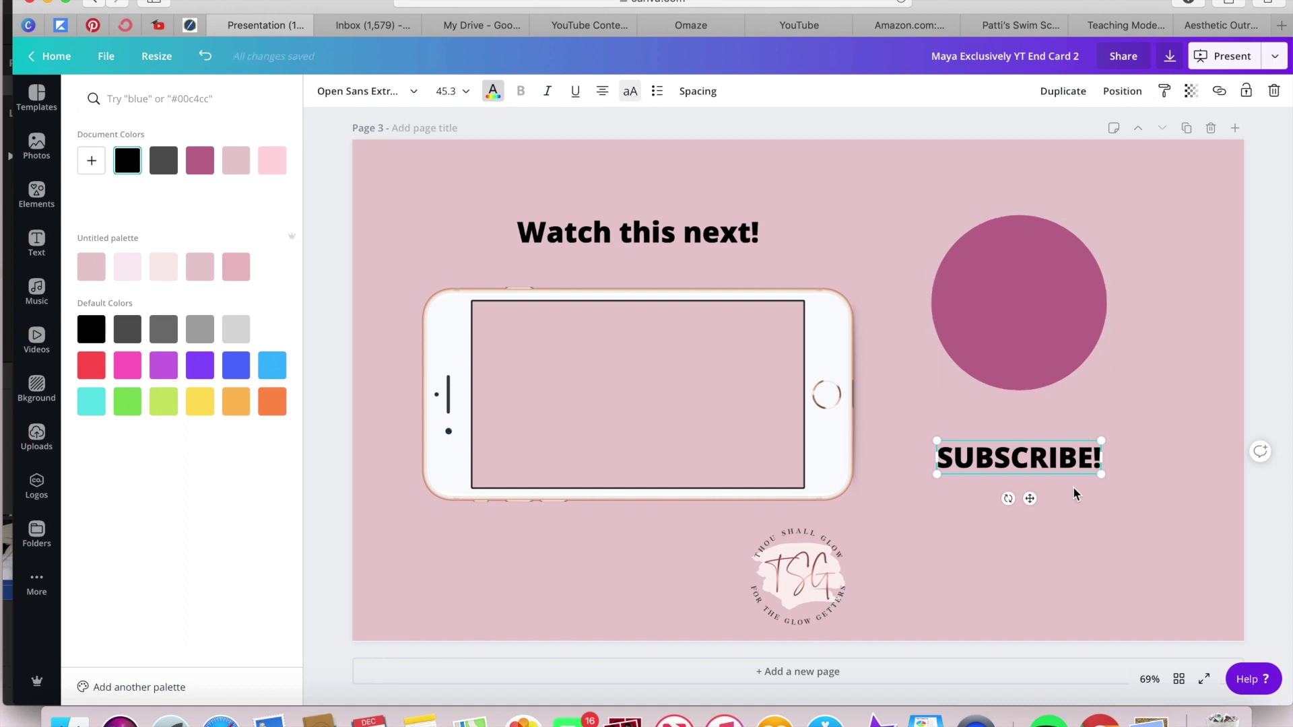
left_click(1092, 552)
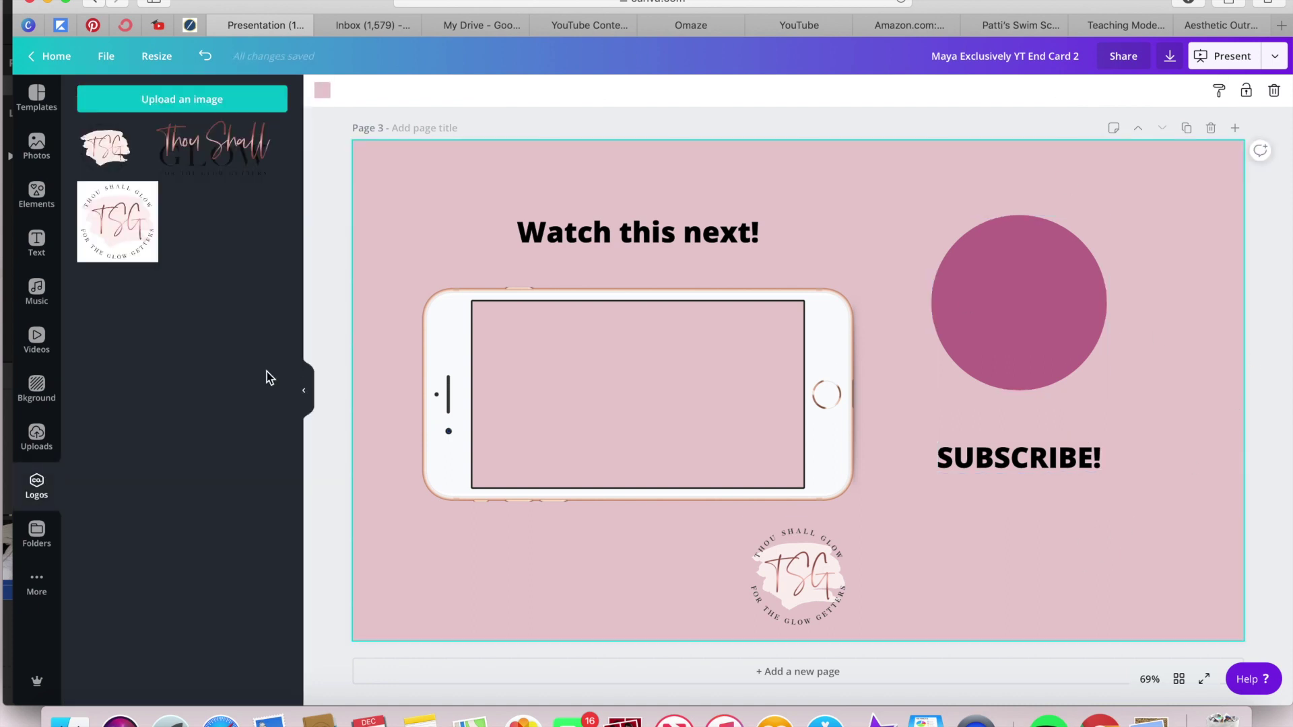
Search Elements for 'arrow' and add the white curved arrow to the page.
left_click(37, 192)
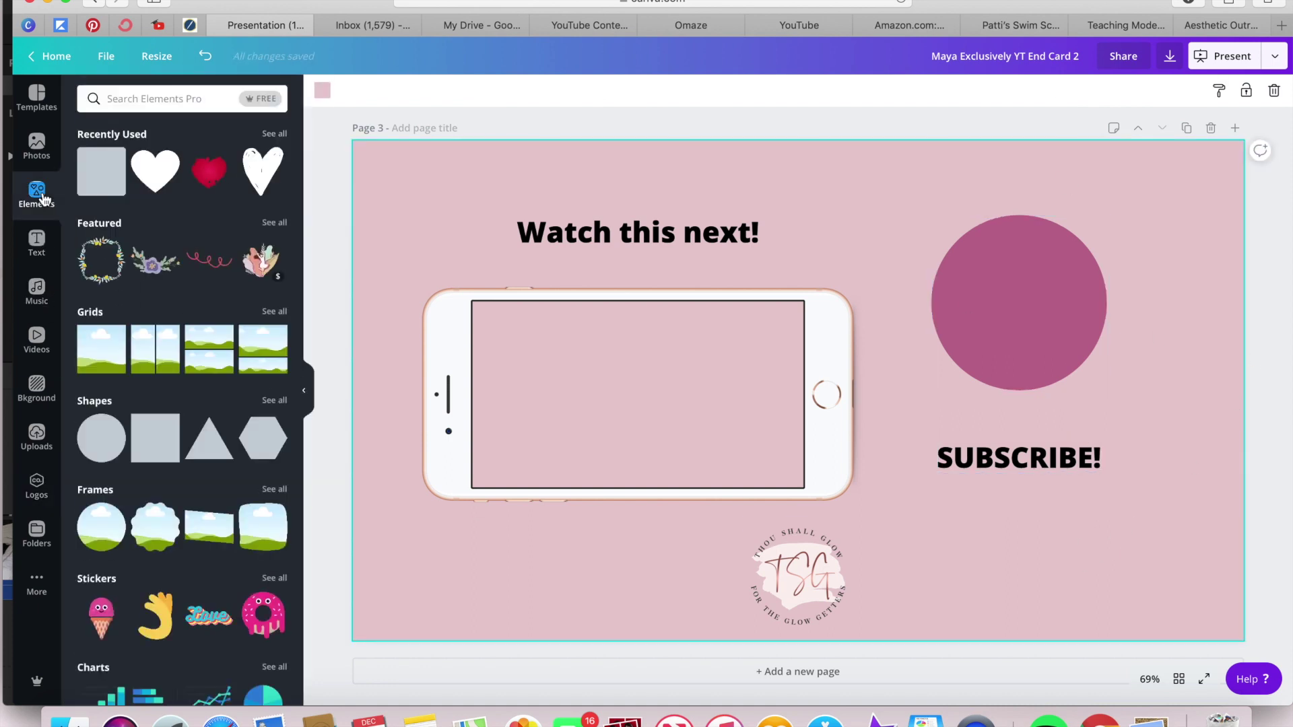
left_click(192, 99)
type("a")
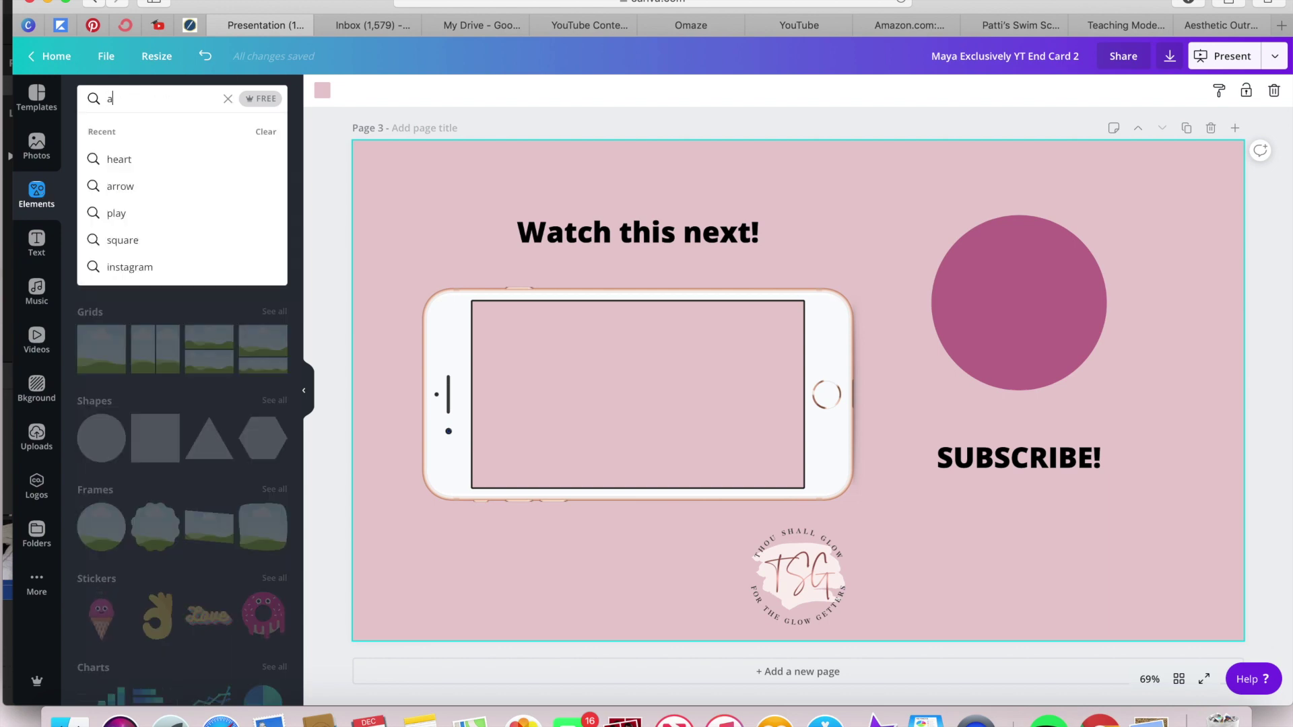
type("rrow")
key("Return")
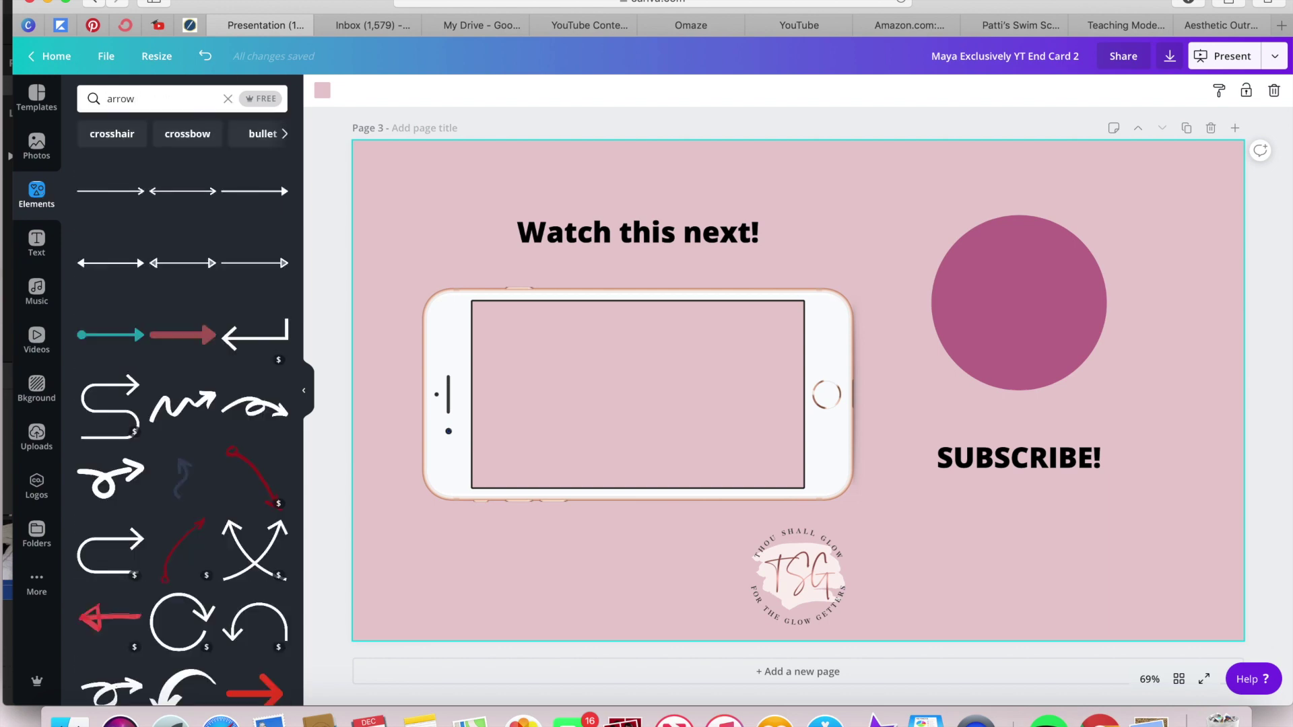
scroll(177, 417, "down", 5)
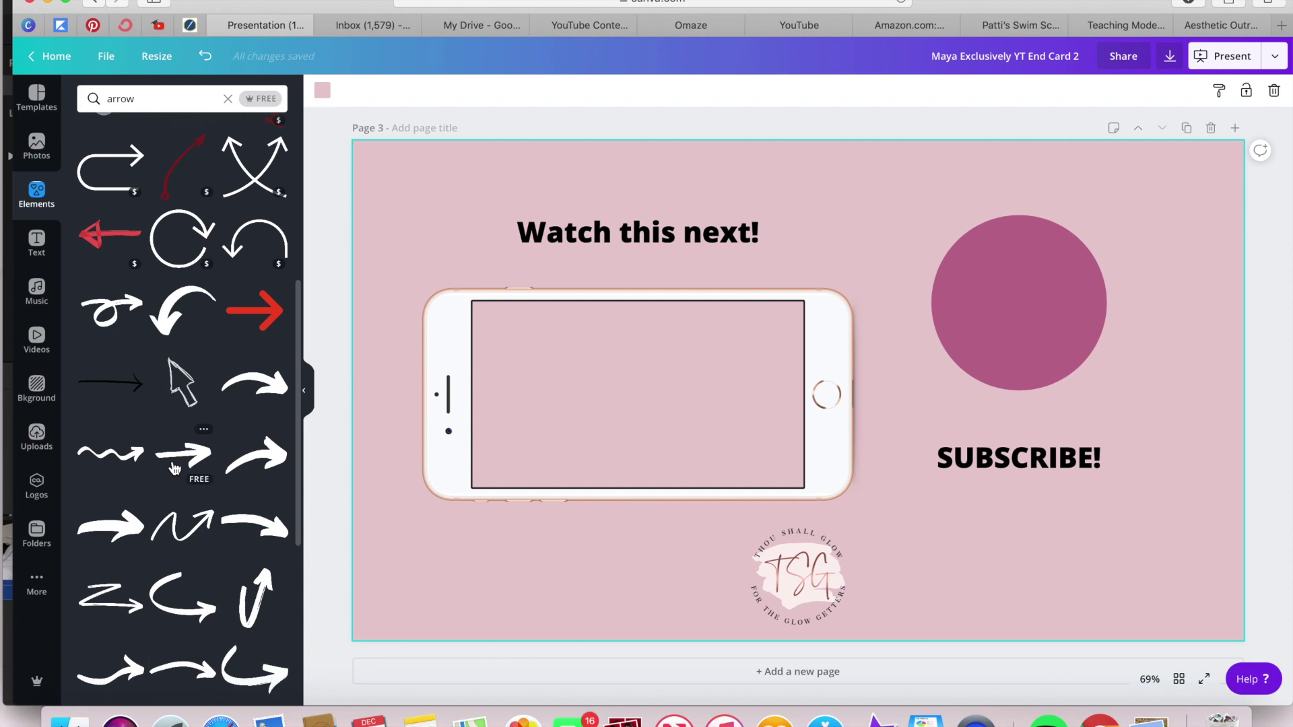
scroll(175, 470, "down", 10)
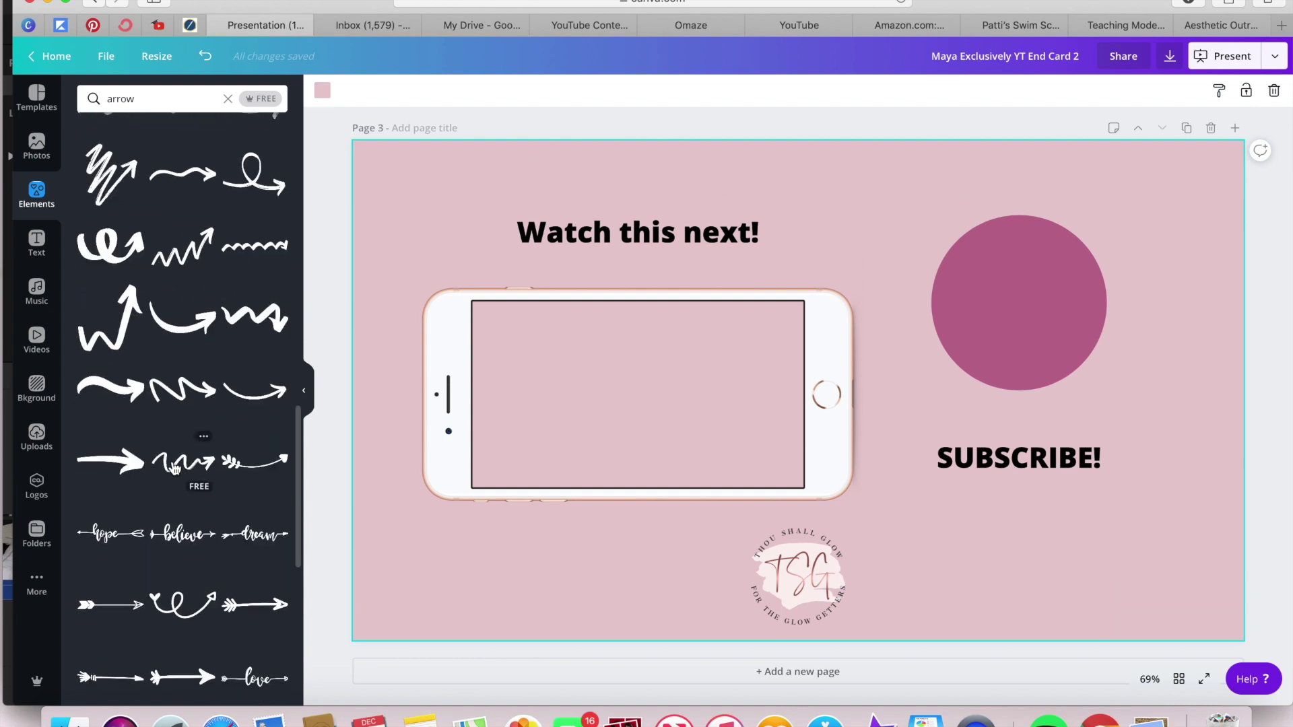
scroll(174, 469, "down", 10)
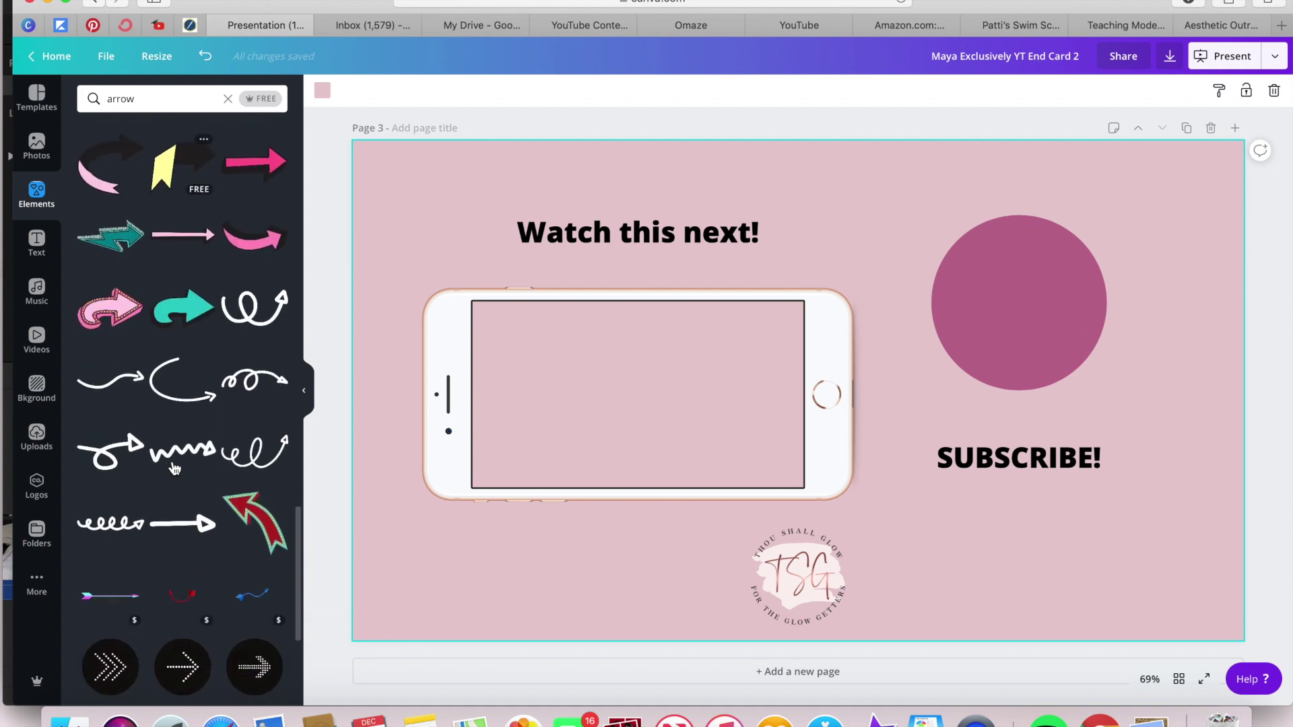
left_click(182, 402)
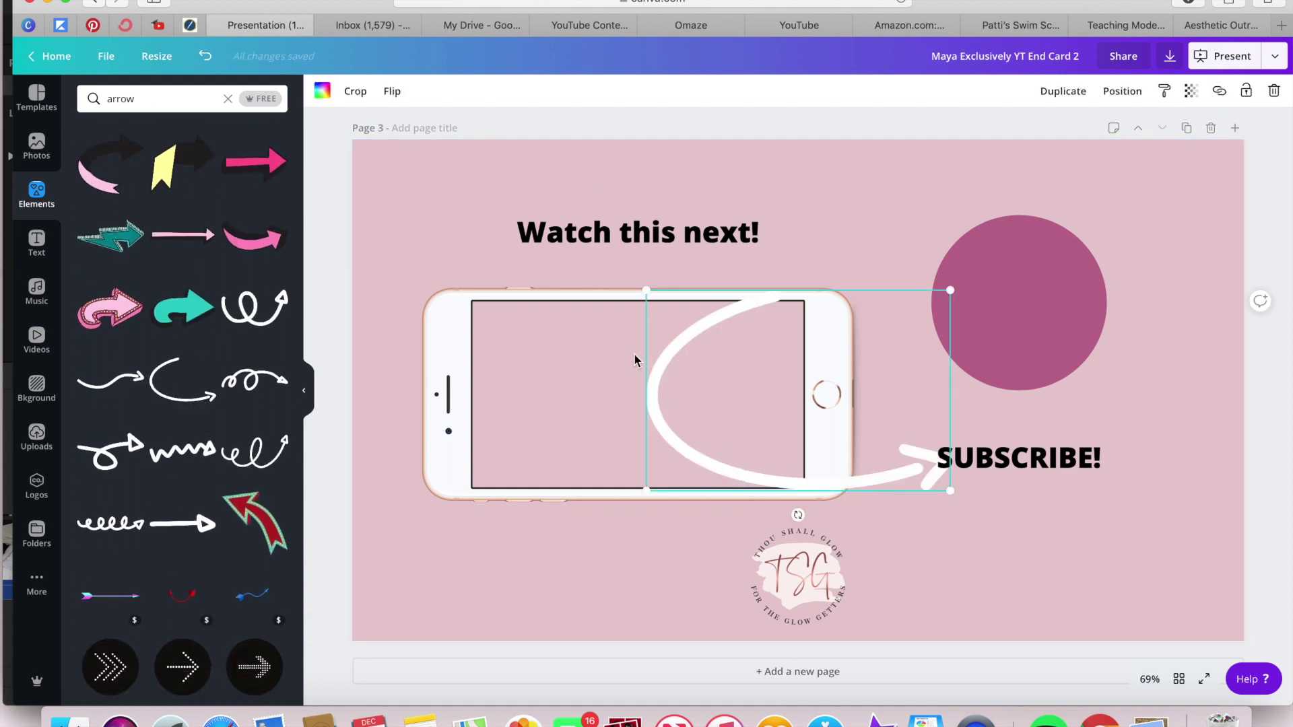
Shrink and rotate the arrow, placing it beside SUBSCRIBE! curving up toward the circle.
left_click_drag(649, 294, 848, 423)
left_click_drag(902, 515, 1011, 369)
left_click_drag(909, 476, 1161, 516)
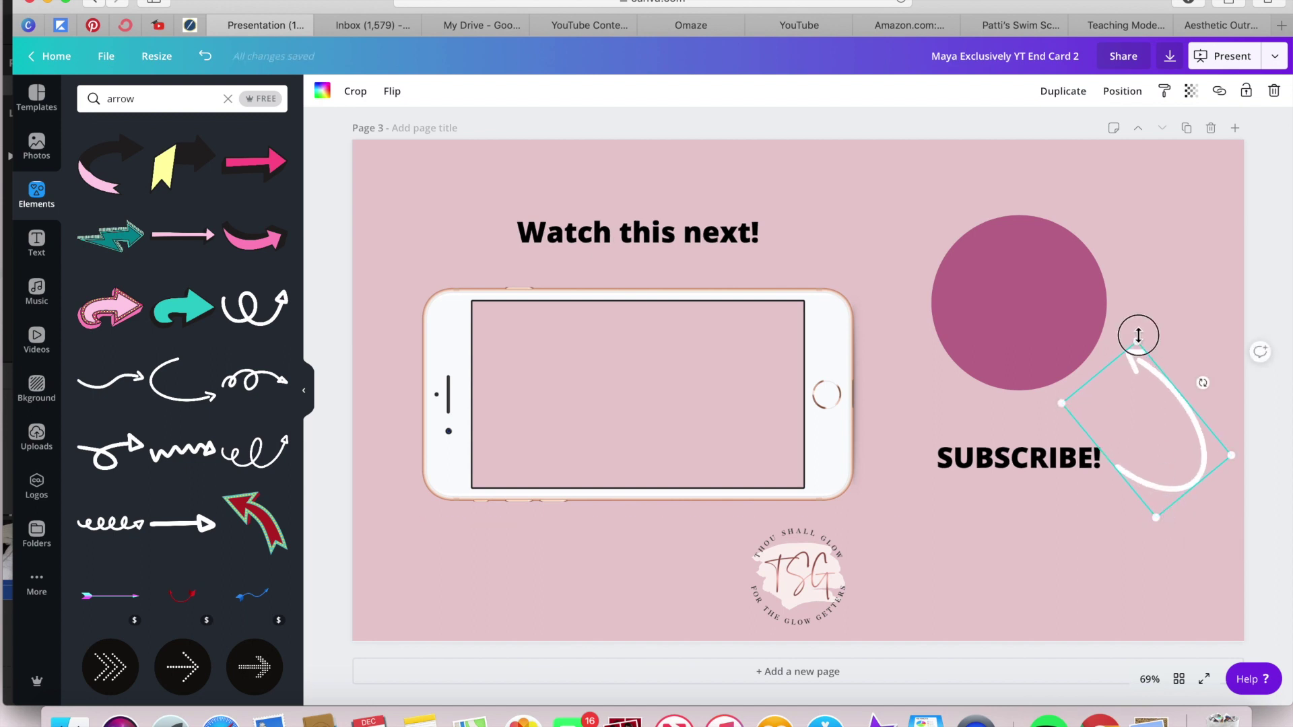
mouse_move(1138, 335)
left_mouse_down()
mouse_move(1146, 400)
mouse_move(1149, 345)
left_mouse_up()
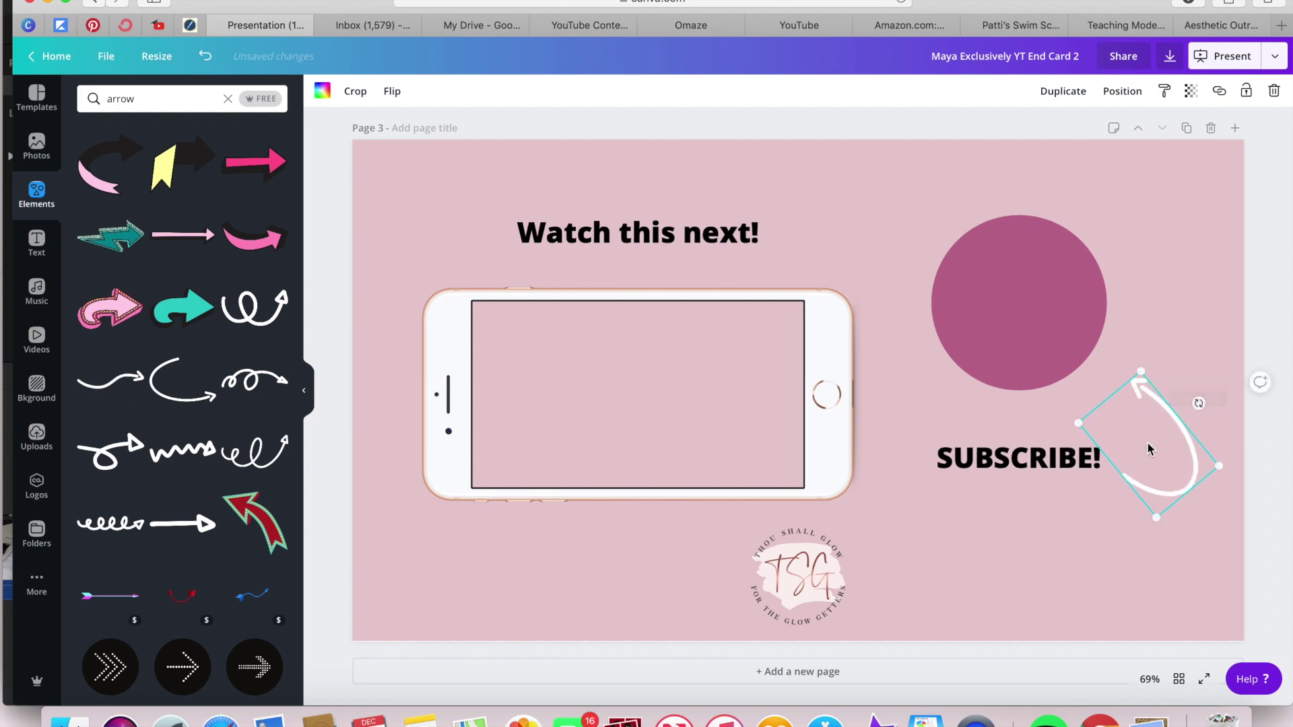
left_click_drag(1156, 419, 1151, 421)
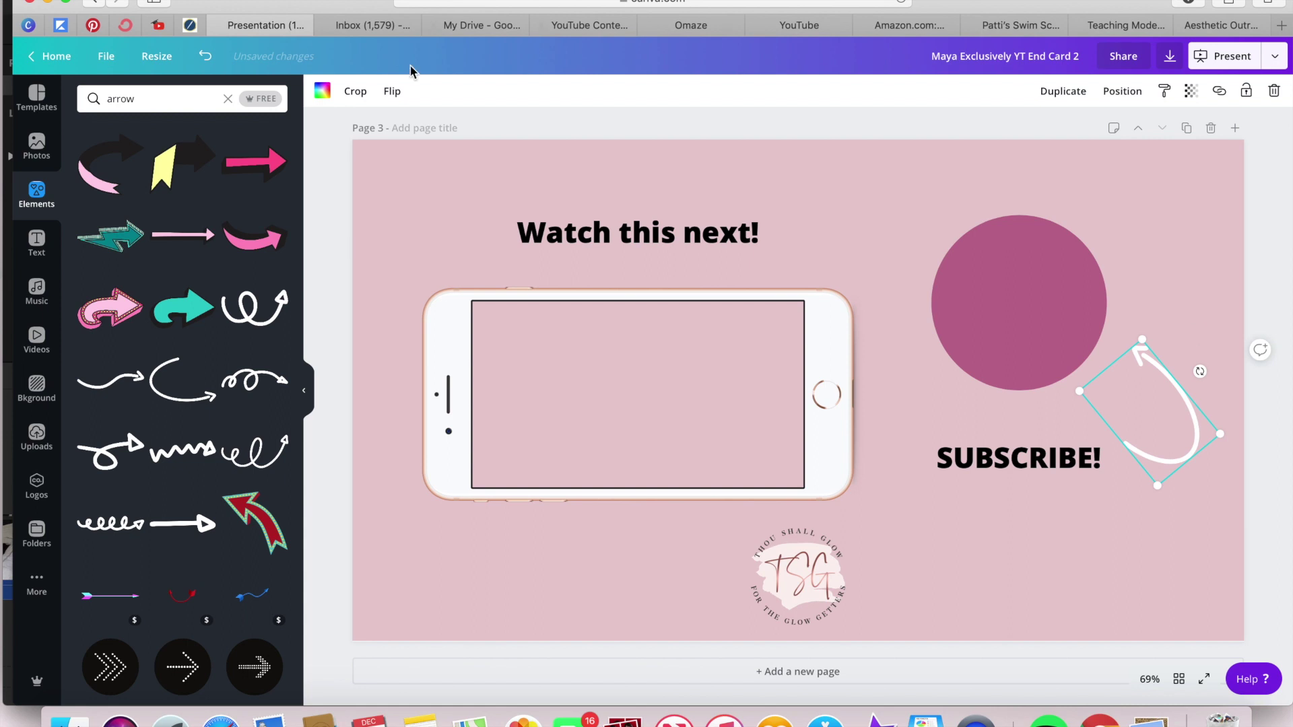
left_click(324, 94)
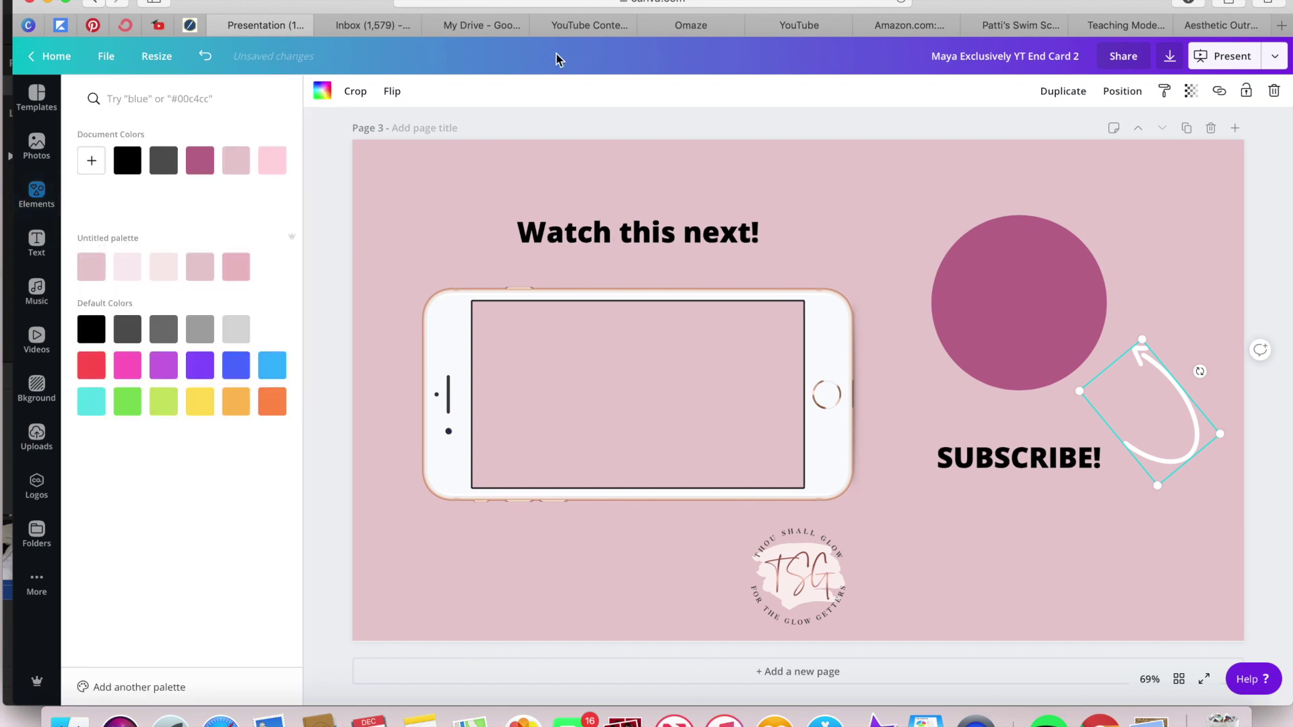
Recolour the arrow light pink and deselect it to view the card.
left_click(166, 267)
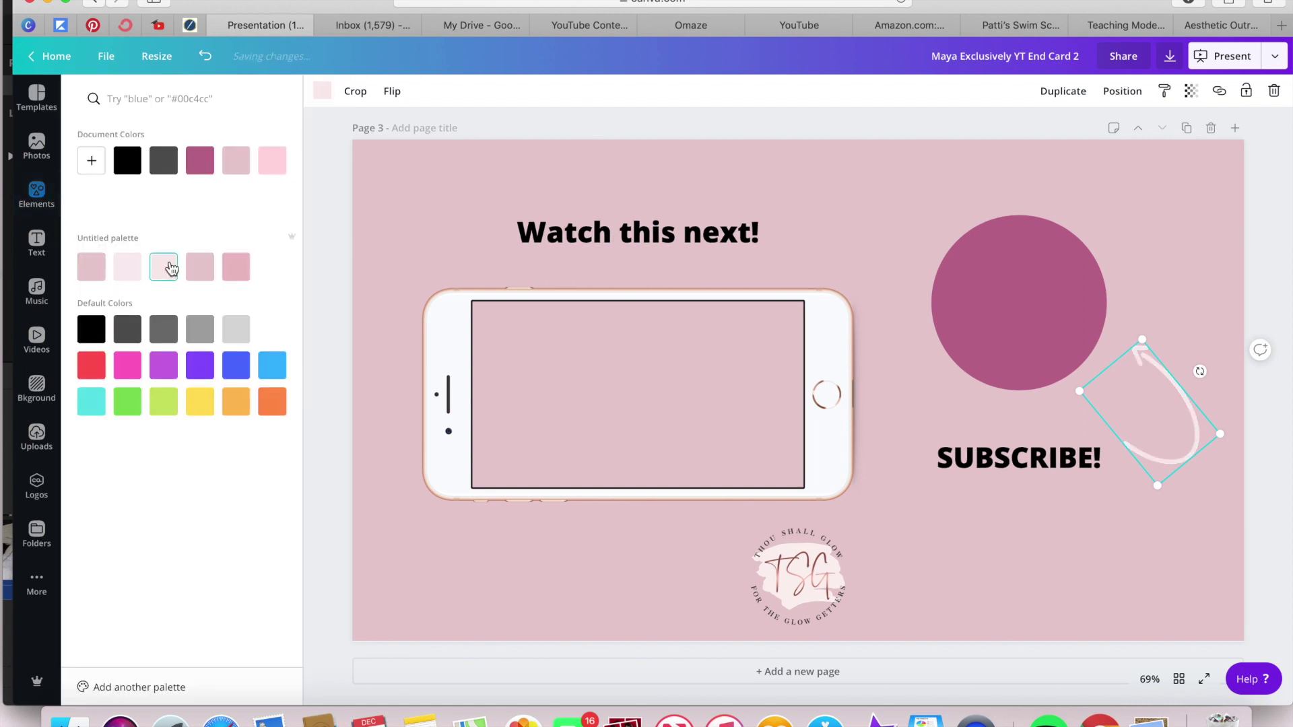
left_click(989, 572)
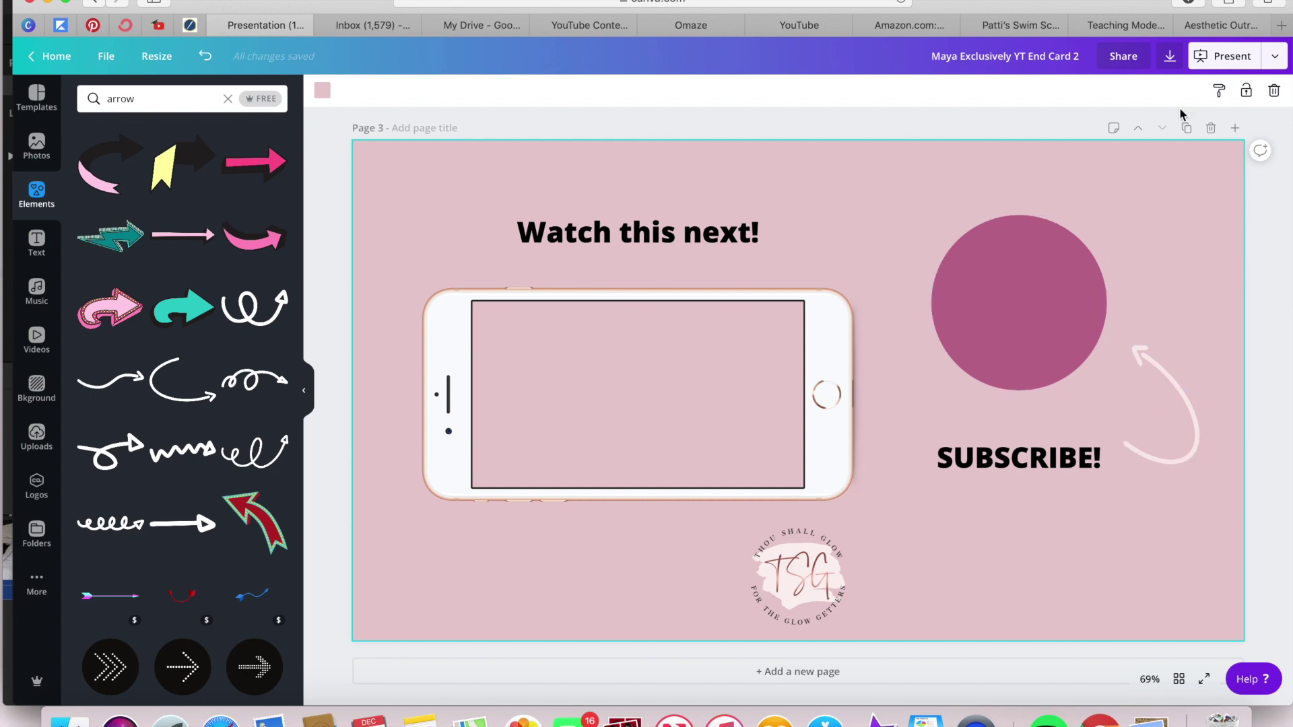
left_click(1173, 57)
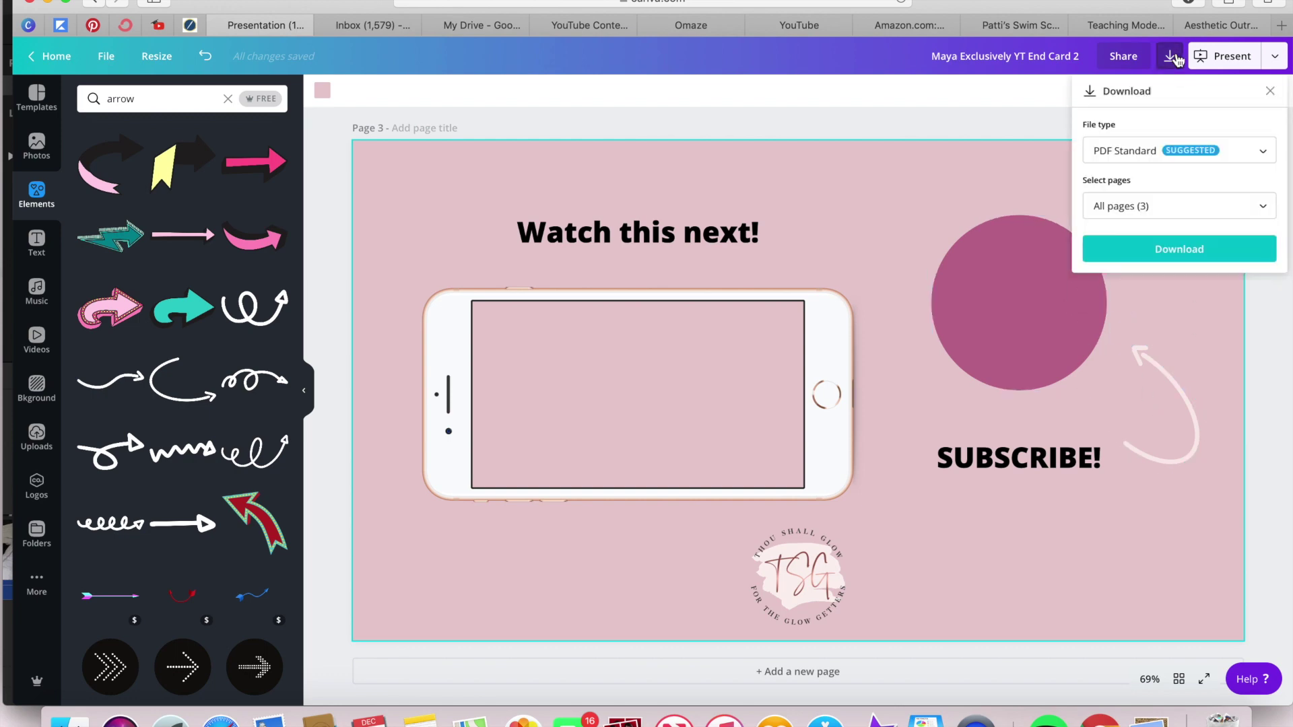
Download only Page 3 as a PNG and close the image preview.
left_click(1162, 210)
left_click(1141, 359)
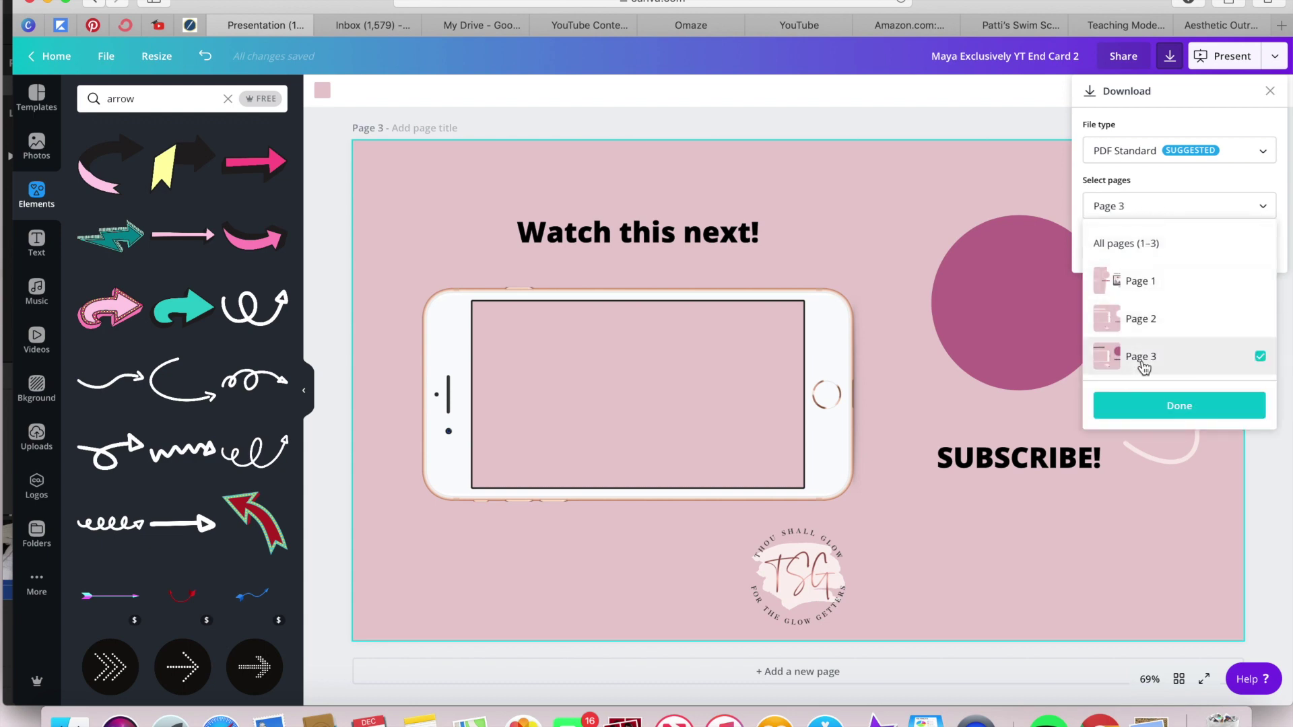
left_click(1191, 172)
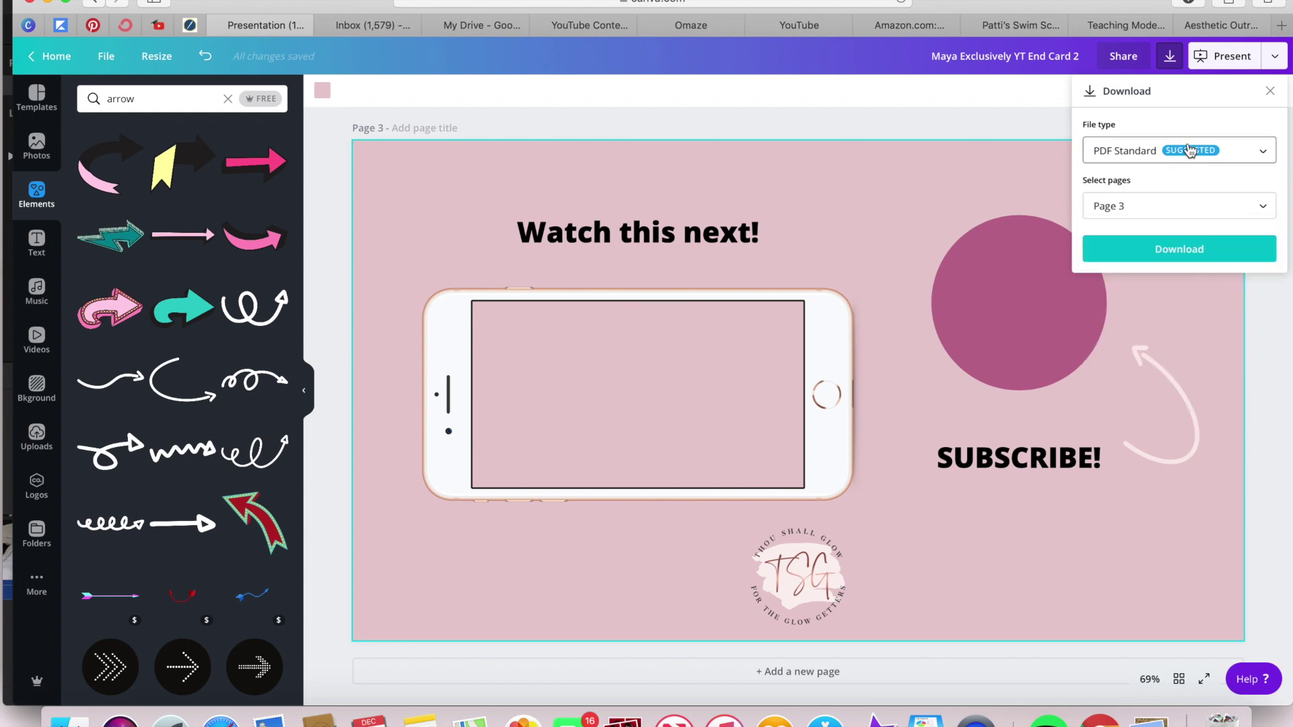
left_click(1190, 149)
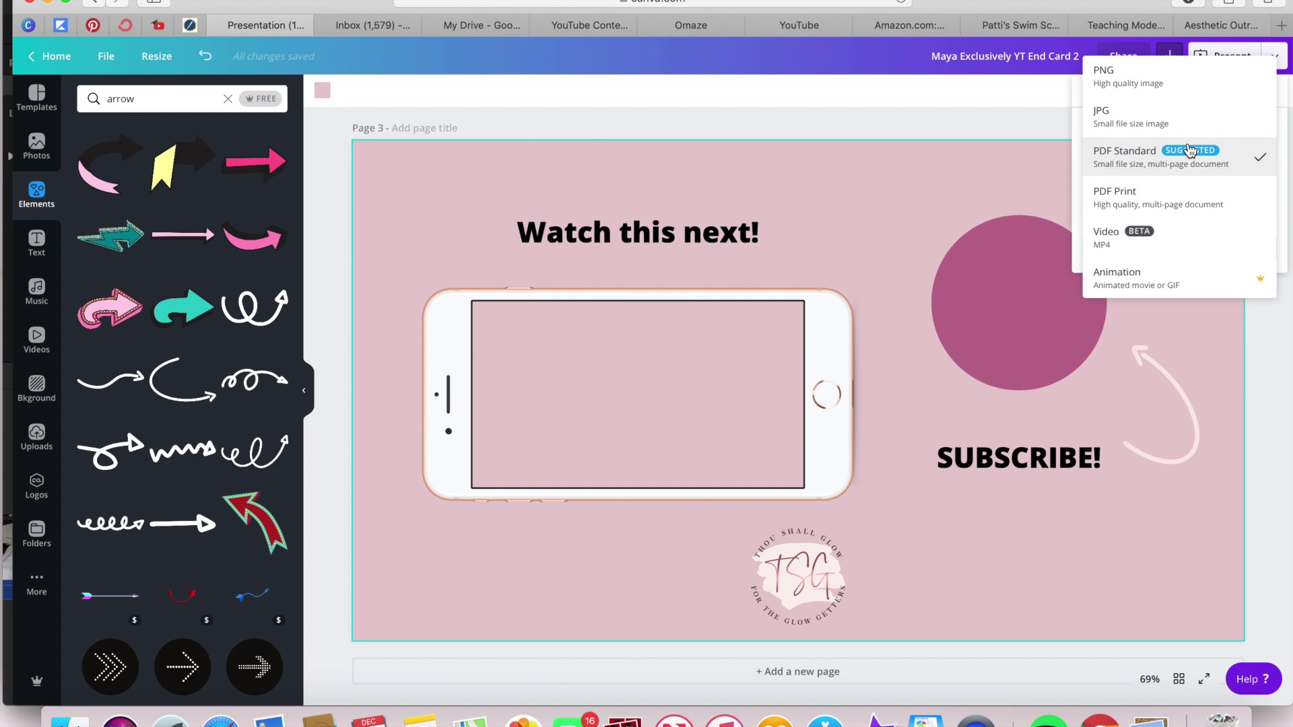
left_click(1179, 79)
left_click(1178, 371)
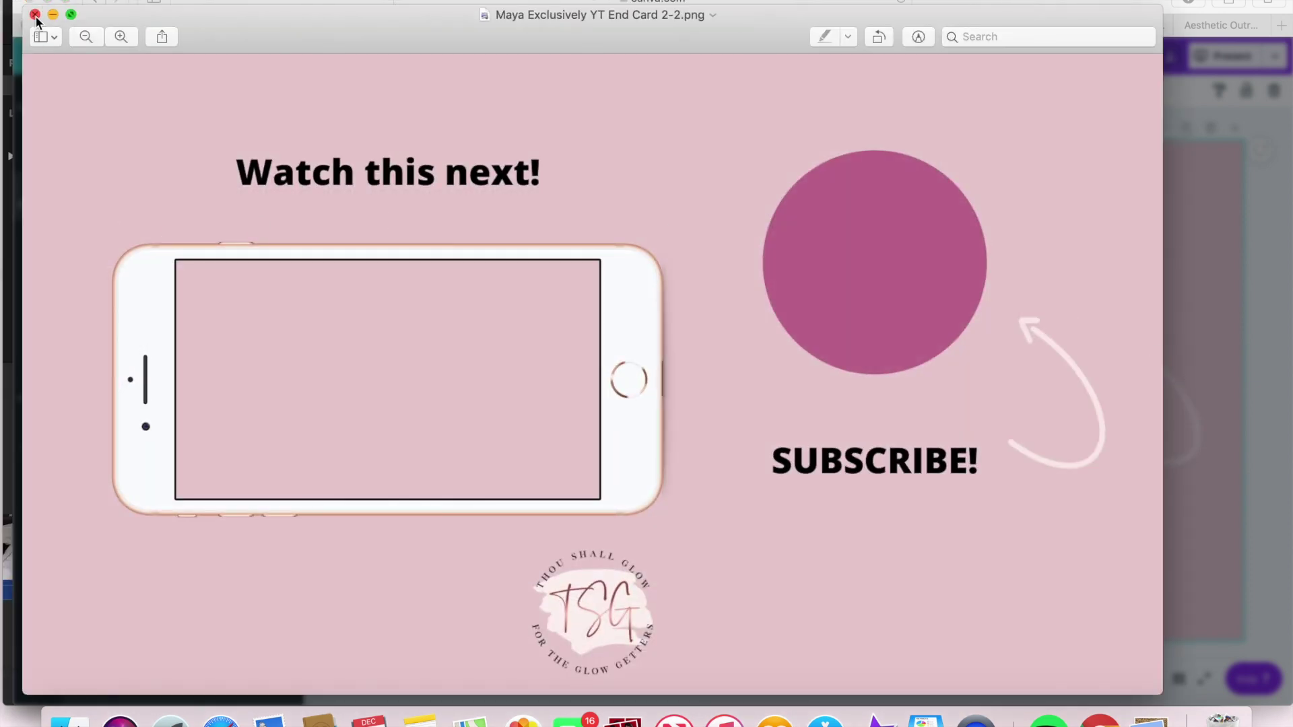
left_click(35, 15)
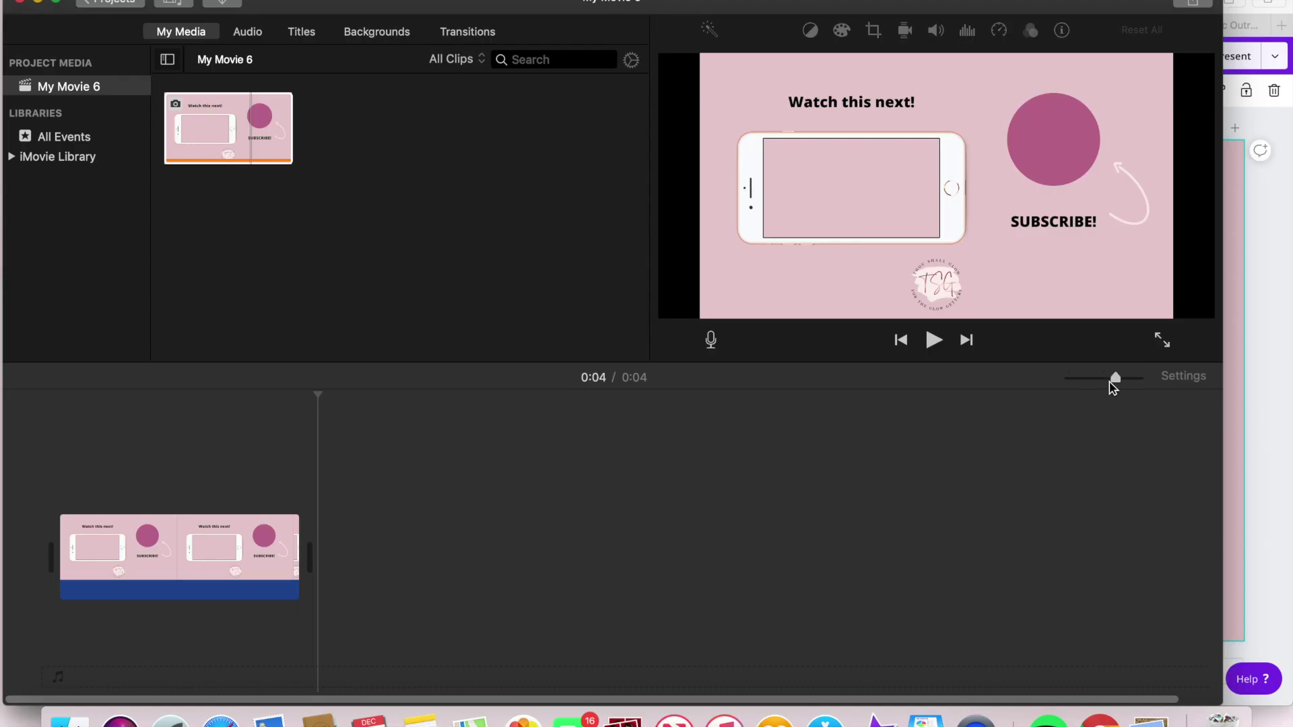
Extend the end card clip from 4 to 8 seconds and return the playhead to the start.
left_click_drag(299, 564, 543, 571)
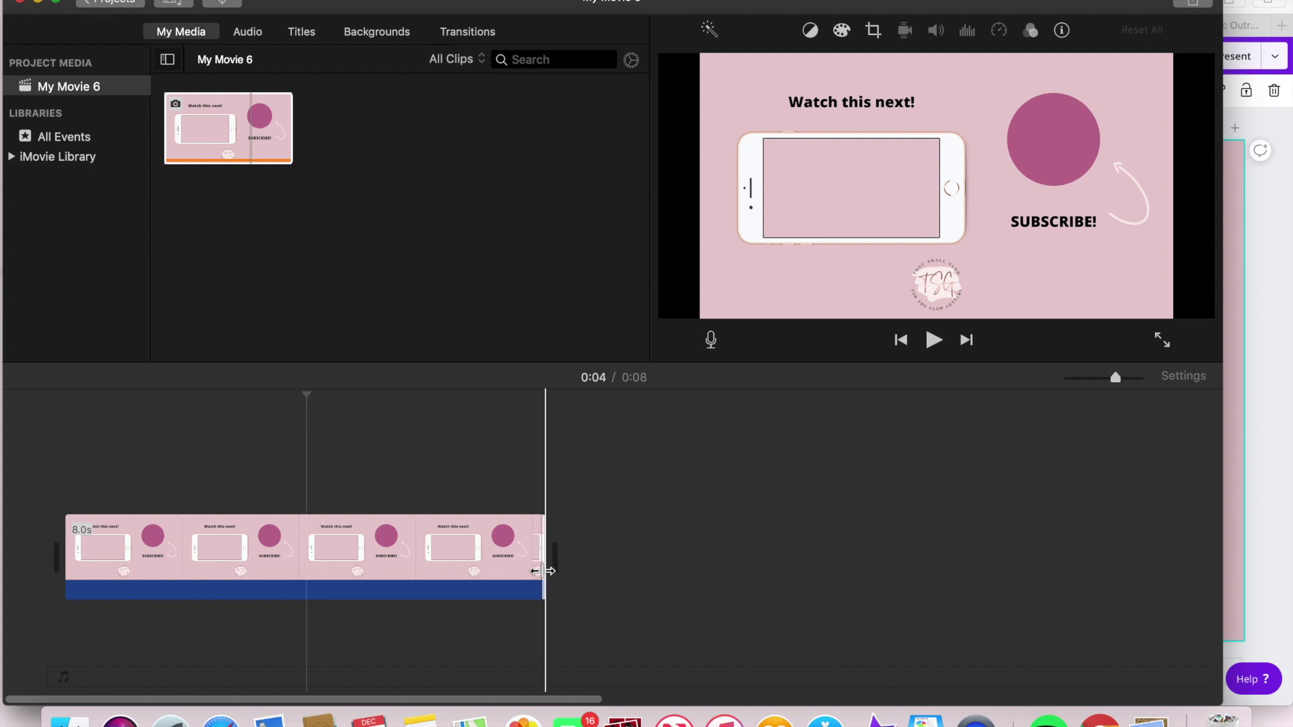
left_click(37, 442)
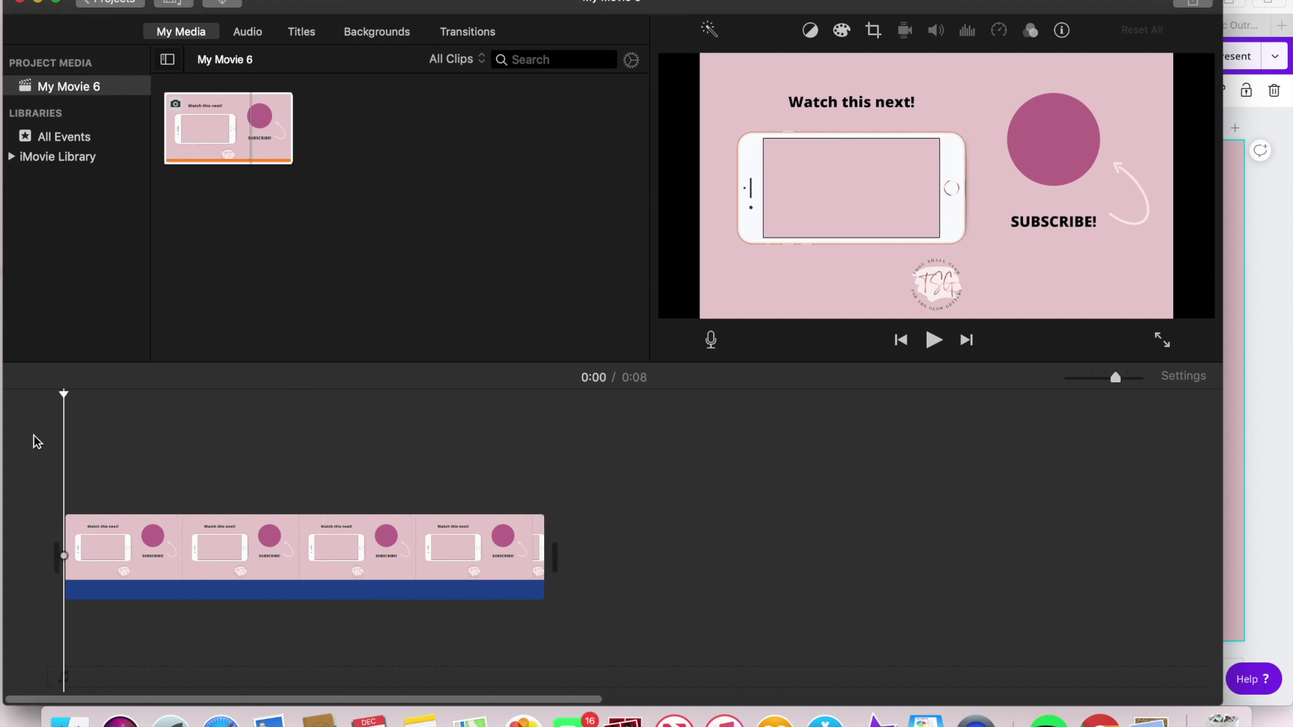